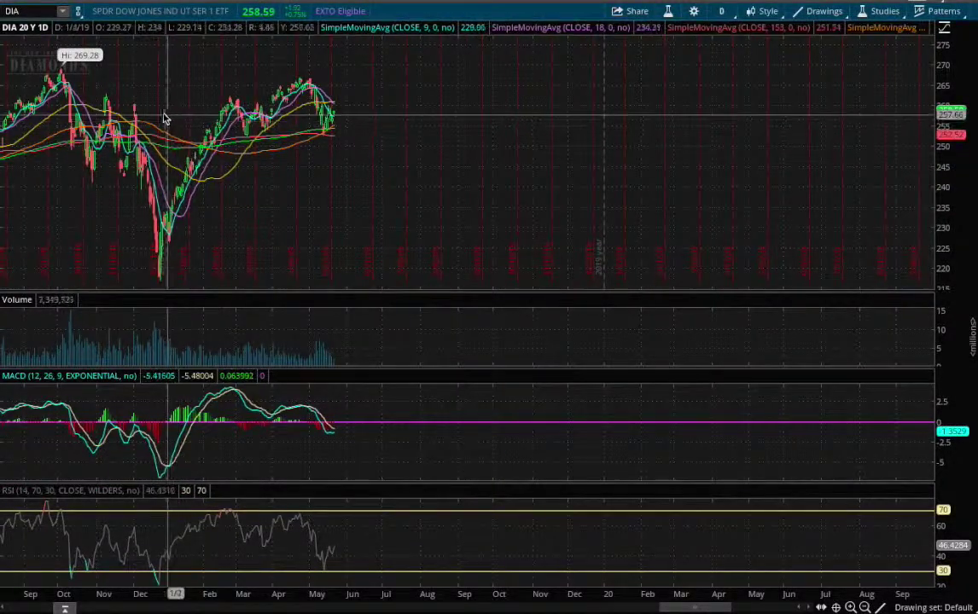
- Switch the DIA chart to 5D/180D:1h hourly bars and zoom in on the last week, Thursday through Tuesday
drag(164, 77, 353, 114)
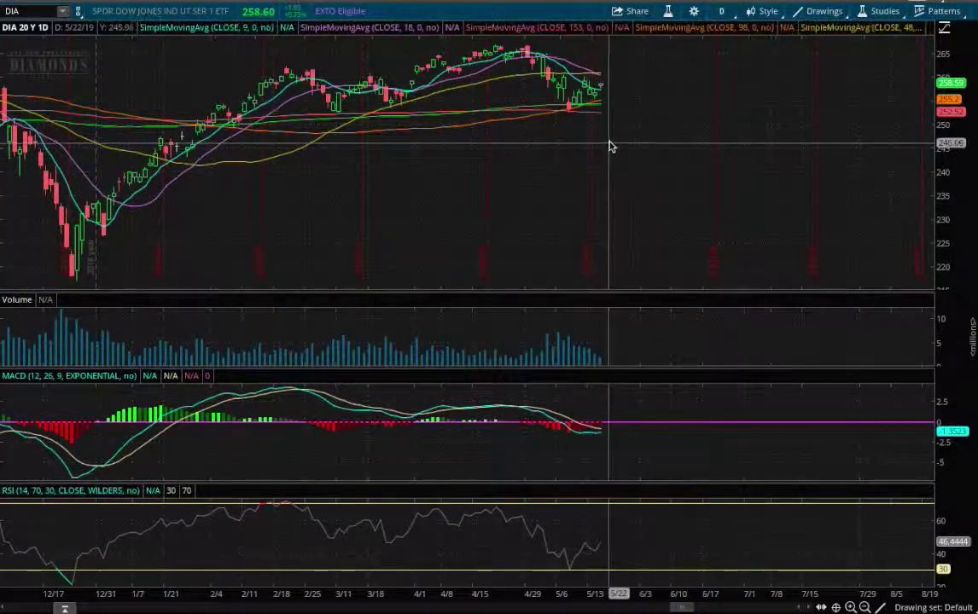
click(722, 11)
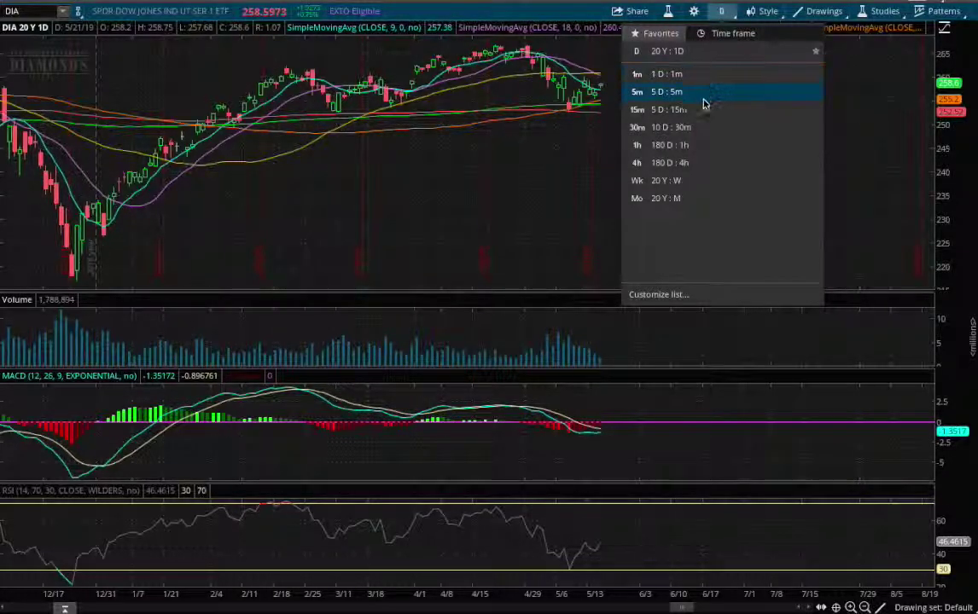
click(685, 150)
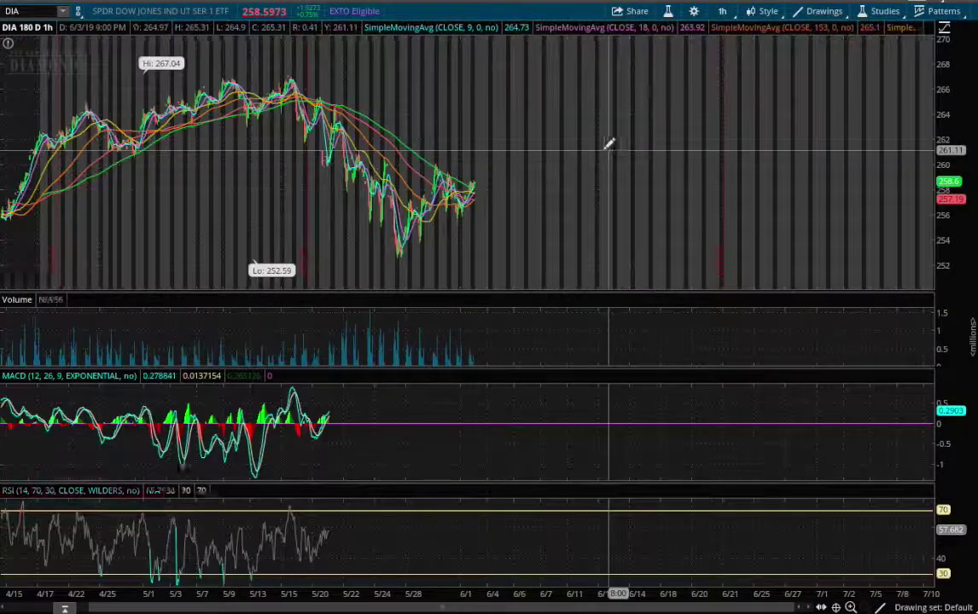
drag(337, 122, 328, 150)
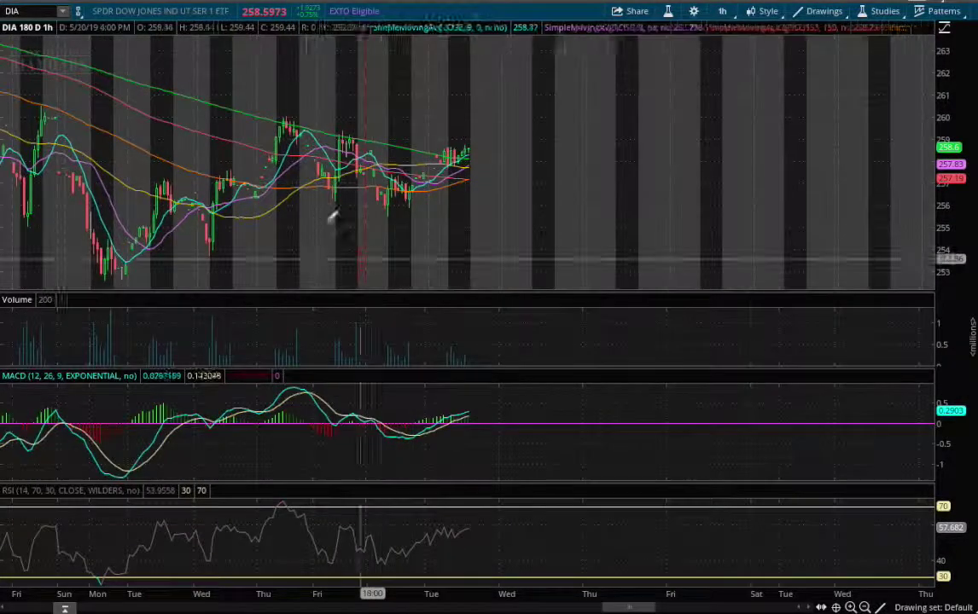
drag(230, 137, 705, 198)
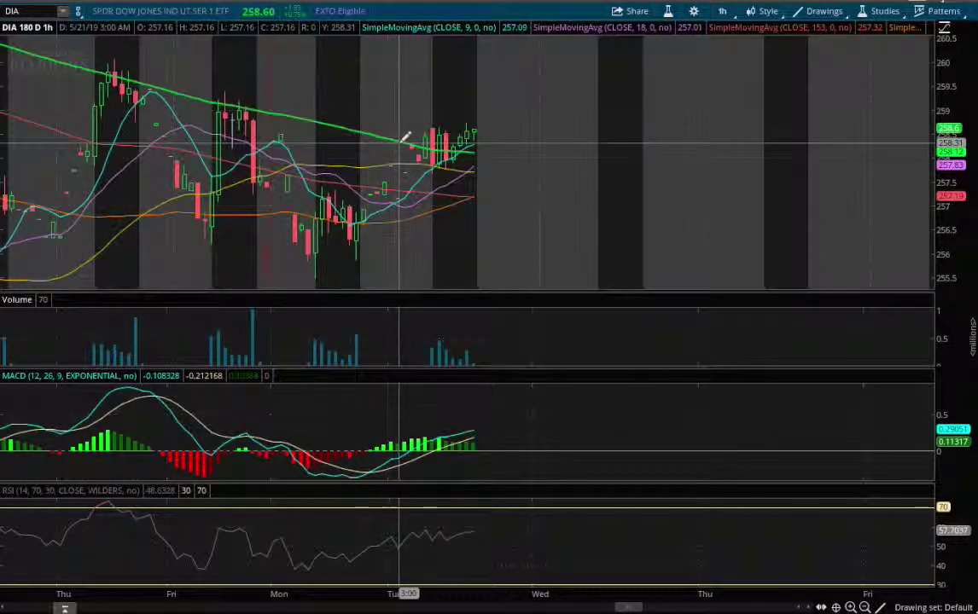
click(724, 12)
- Try 180 D : 4h bars, then return the DIA chart to D 20 Y : 1D daily bars
click(668, 143)
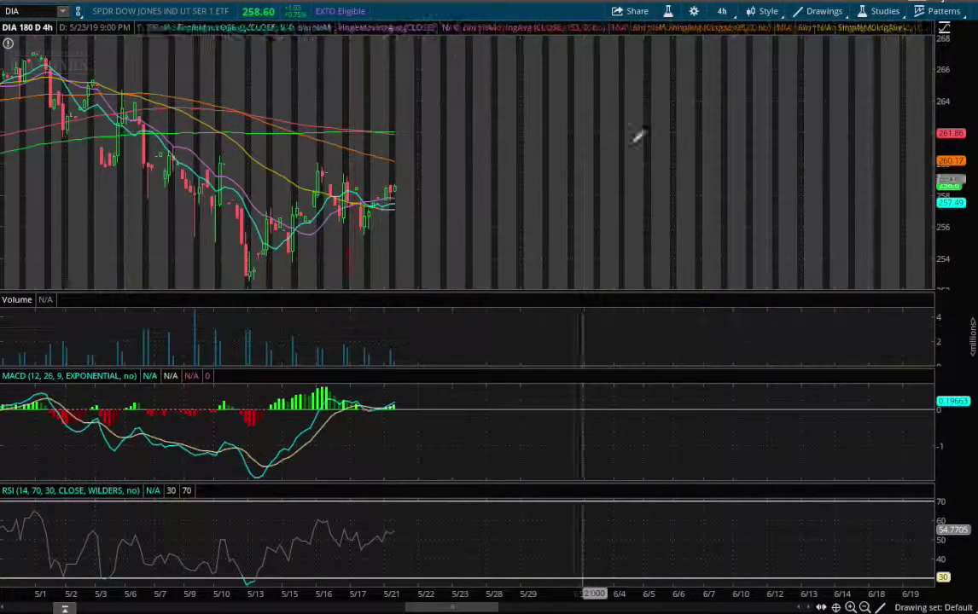
click(721, 11)
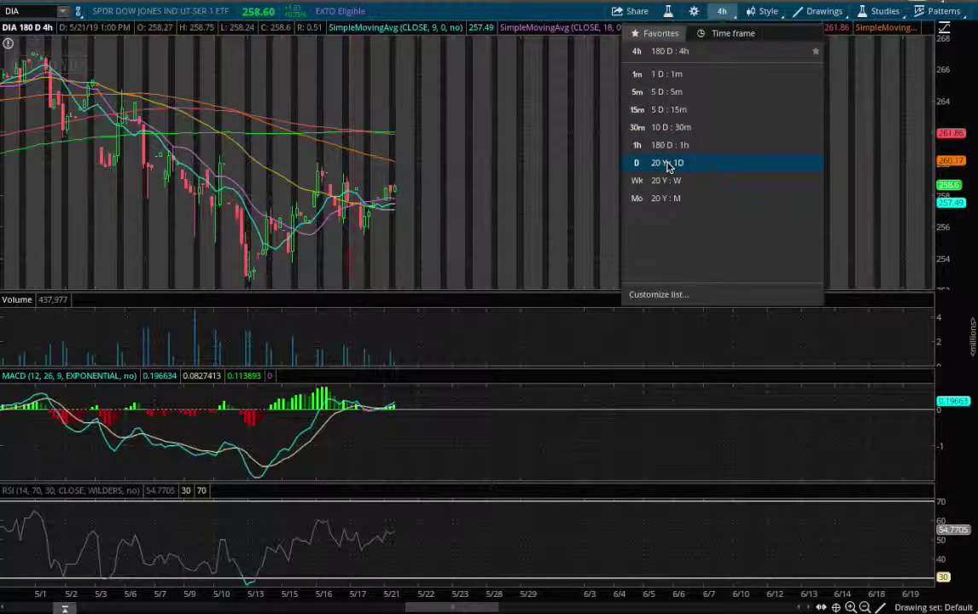
click(668, 163)
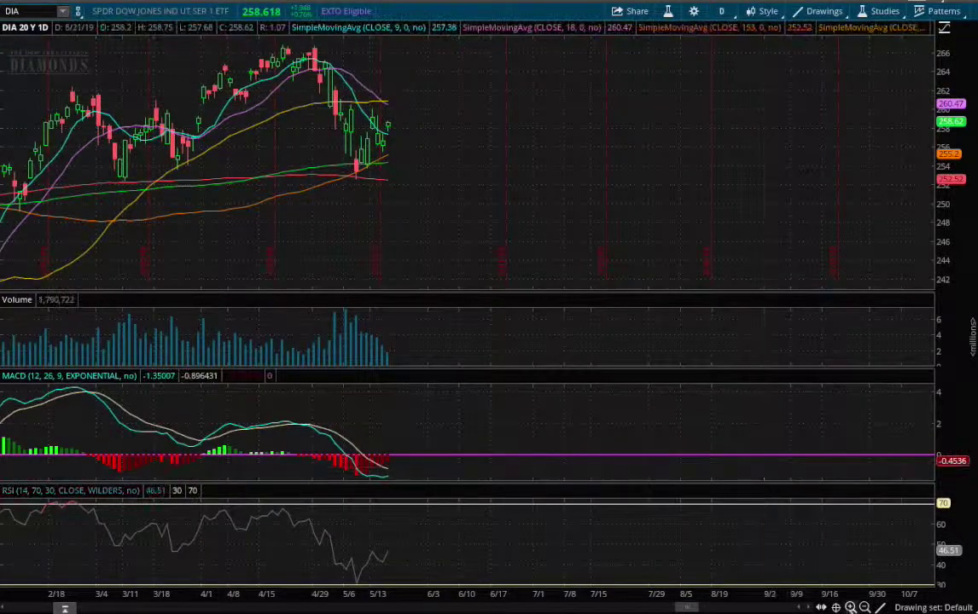
- Draw Price Level lines at about 260.47 and 254.5 on the DIA daily chart
click(882, 608)
click(909, 354)
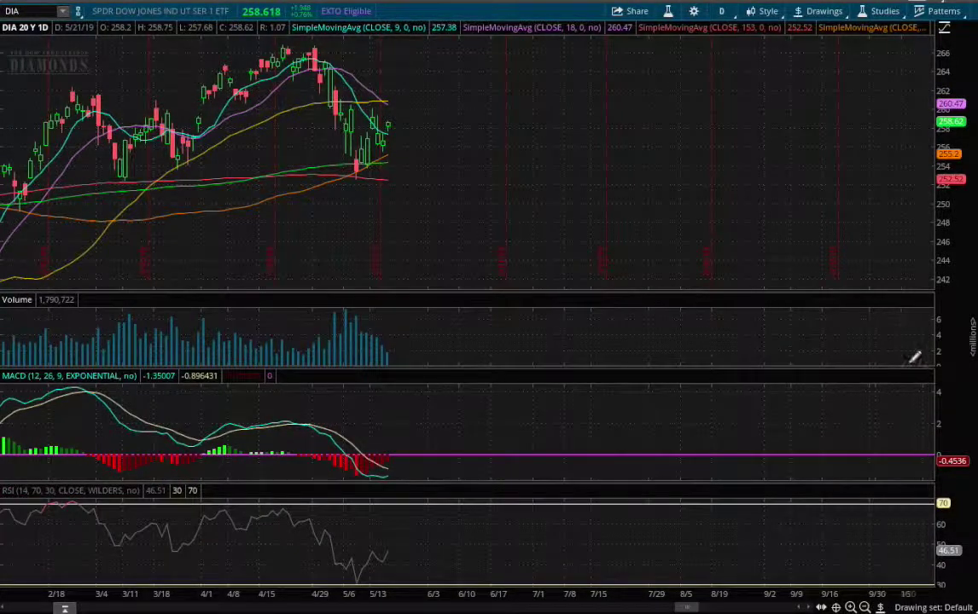
click(385, 102)
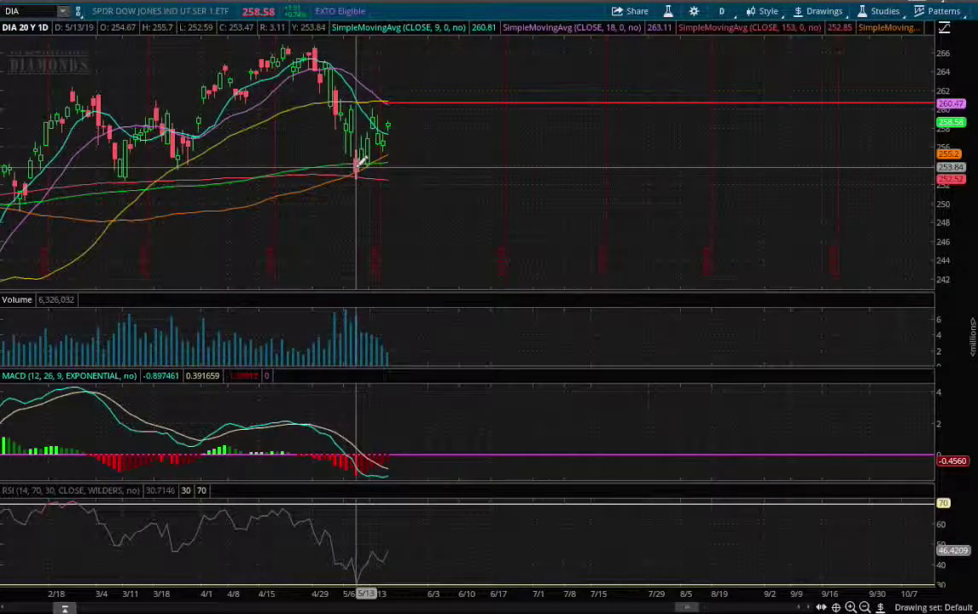
scroll(358, 162, up, 3)
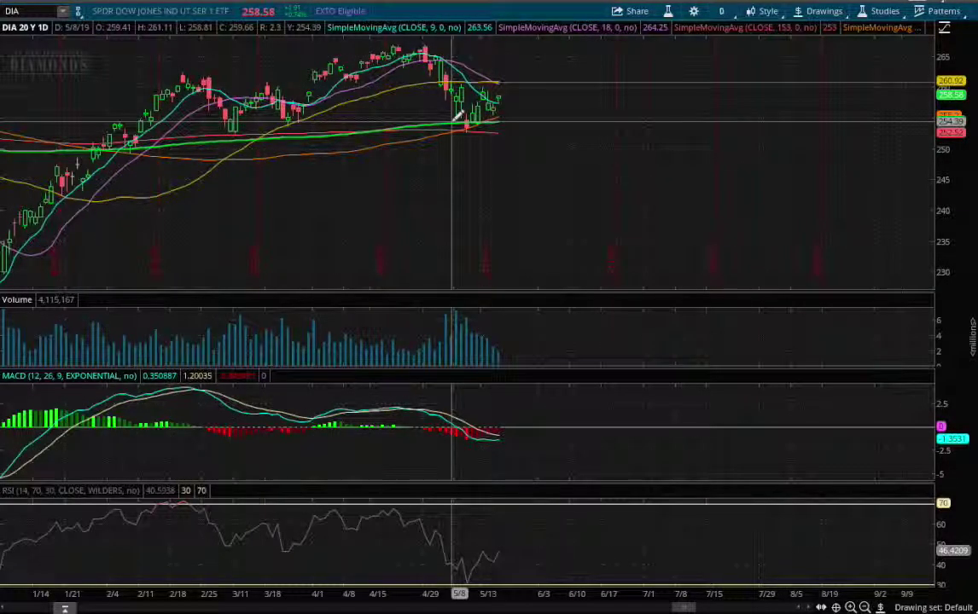
scroll(554, 122, down, 2)
click(551, 130)
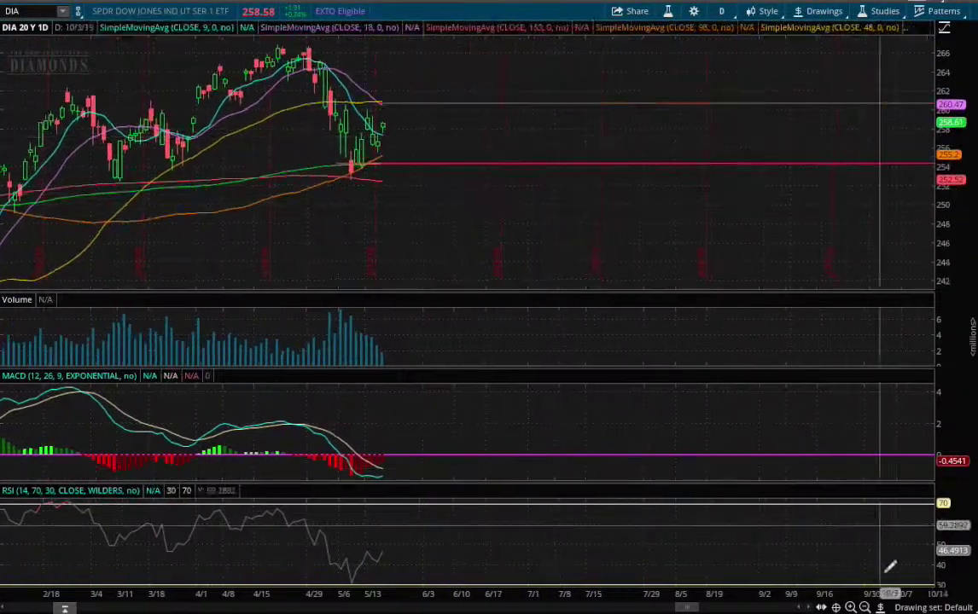
- Draw a trendline from the 5/21/19 close near 258.6 up to 260.71, then adjust its end point
mouse_move(894, 428)
click(890, 362)
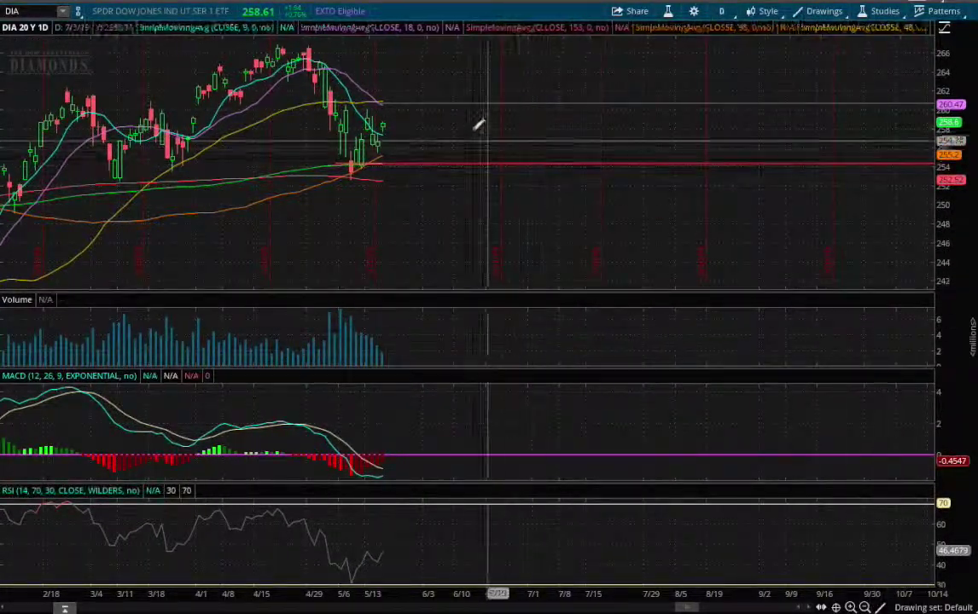
click(384, 126)
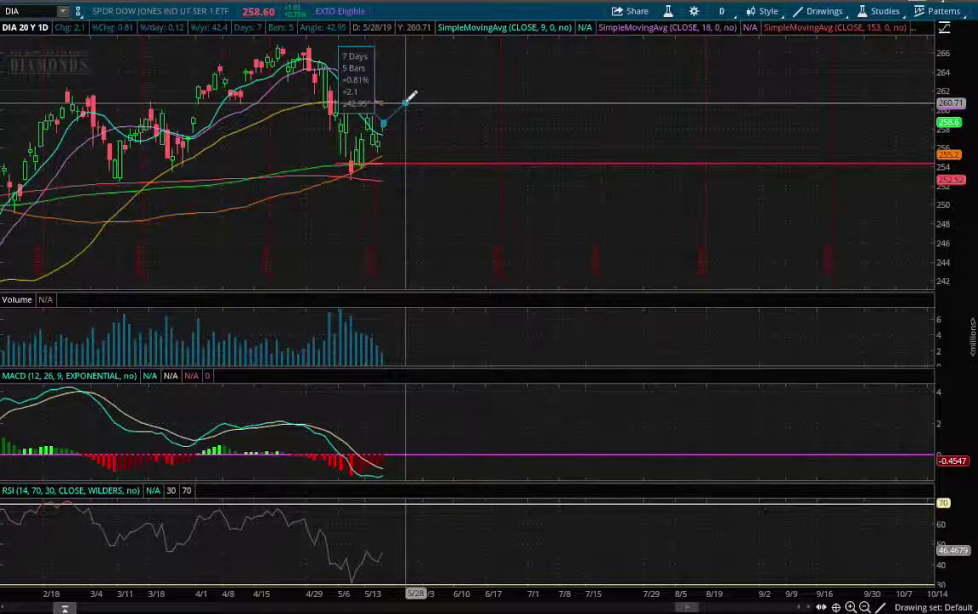
click(406, 101)
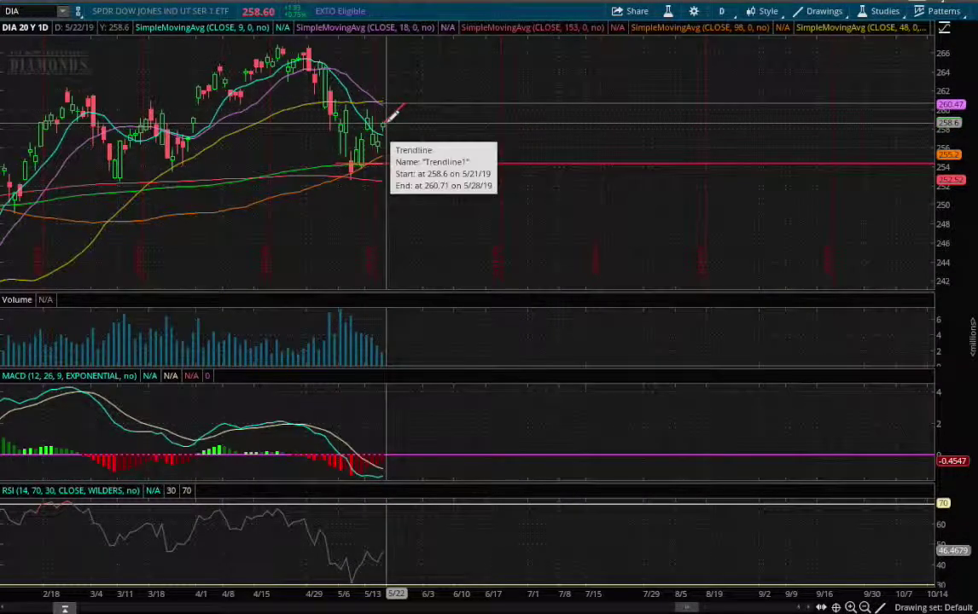
drag(403, 105, 410, 159)
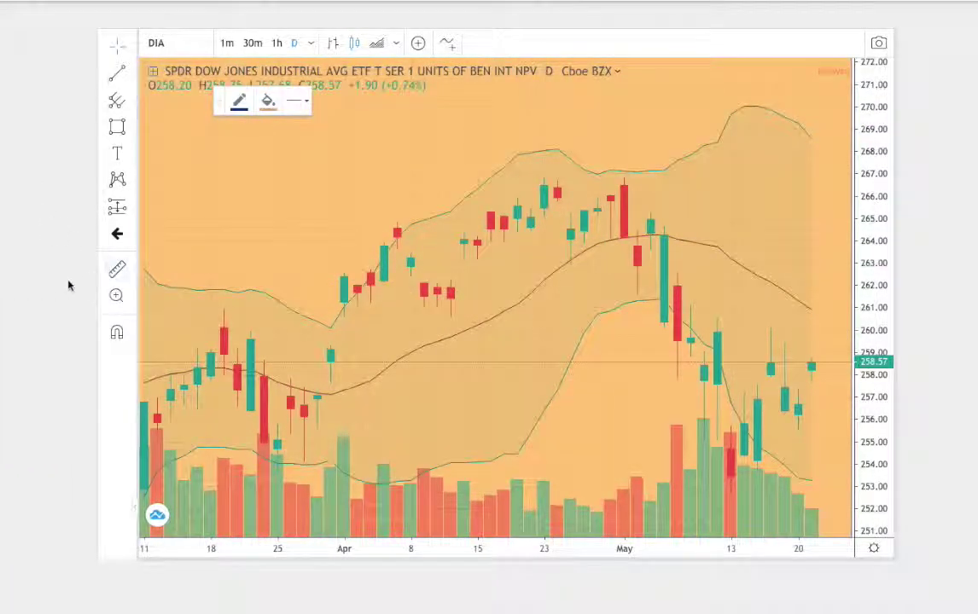
- Check the 2014 DIA chart, then return to the 2019 chart with the Ellipse tool selected
scroll(54, 290, down, 5)
scroll(58, 291, down, 1)
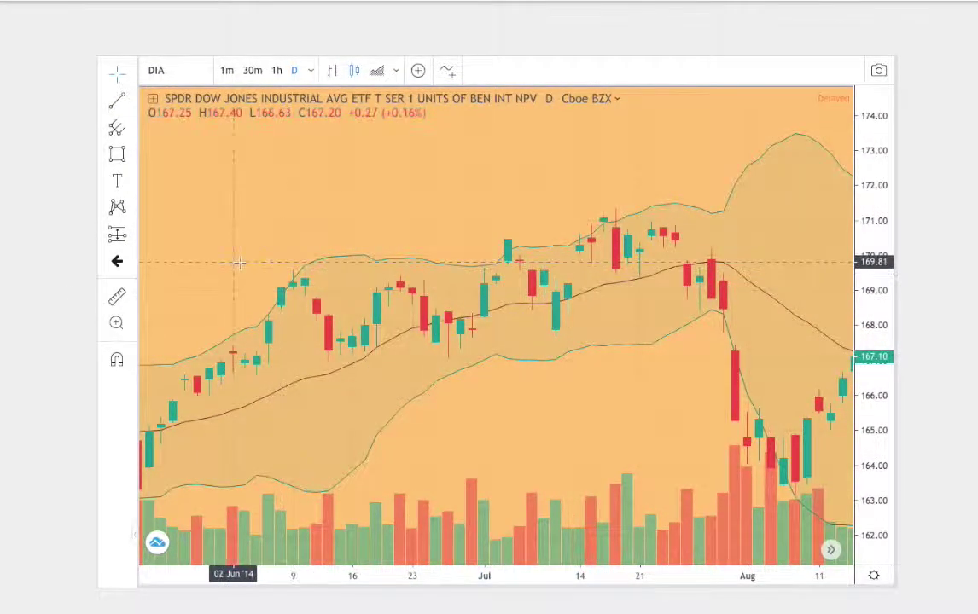
scroll(42, 207, up, 6)
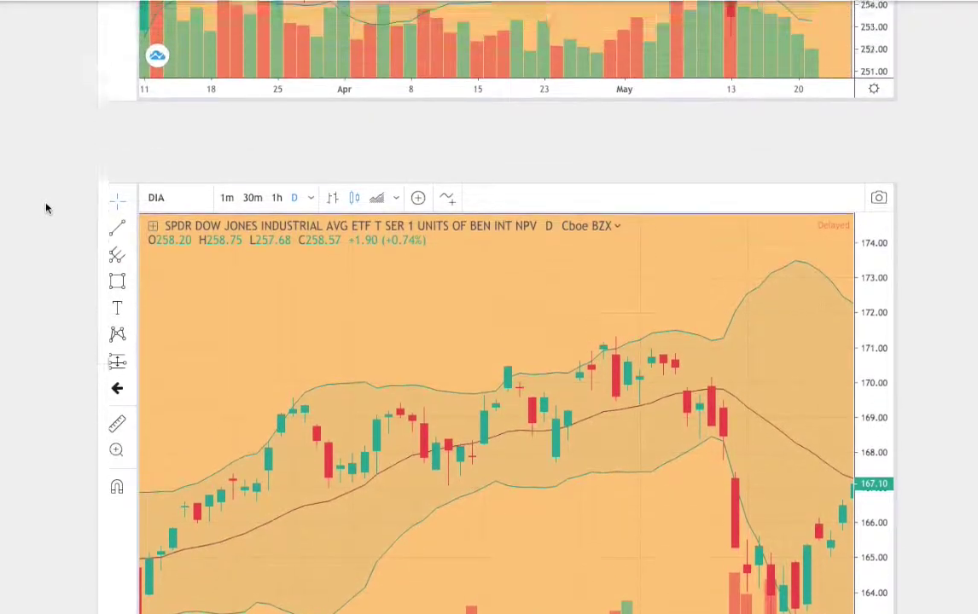
scroll(47, 210, up, 1)
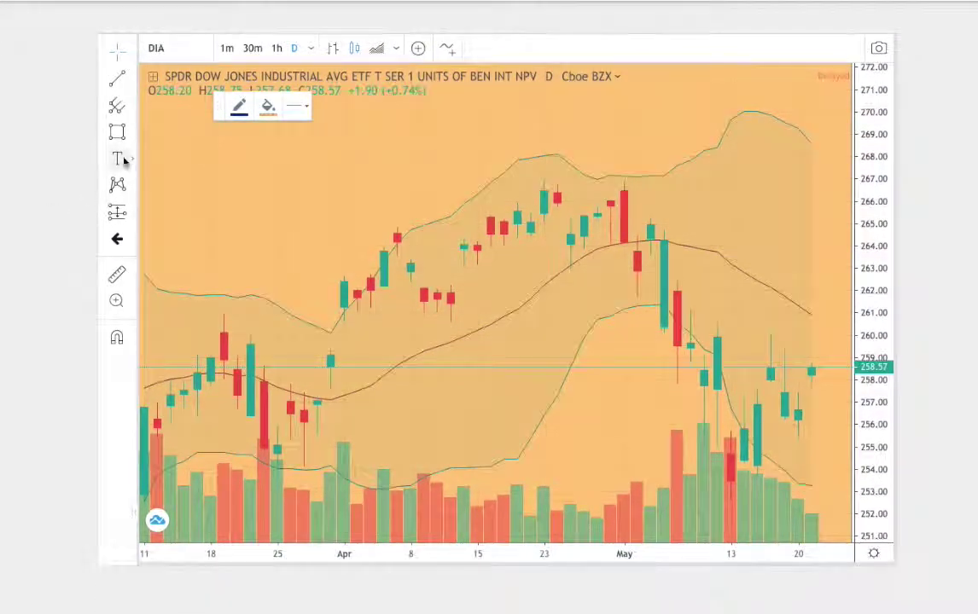
click(129, 140)
click(156, 220)
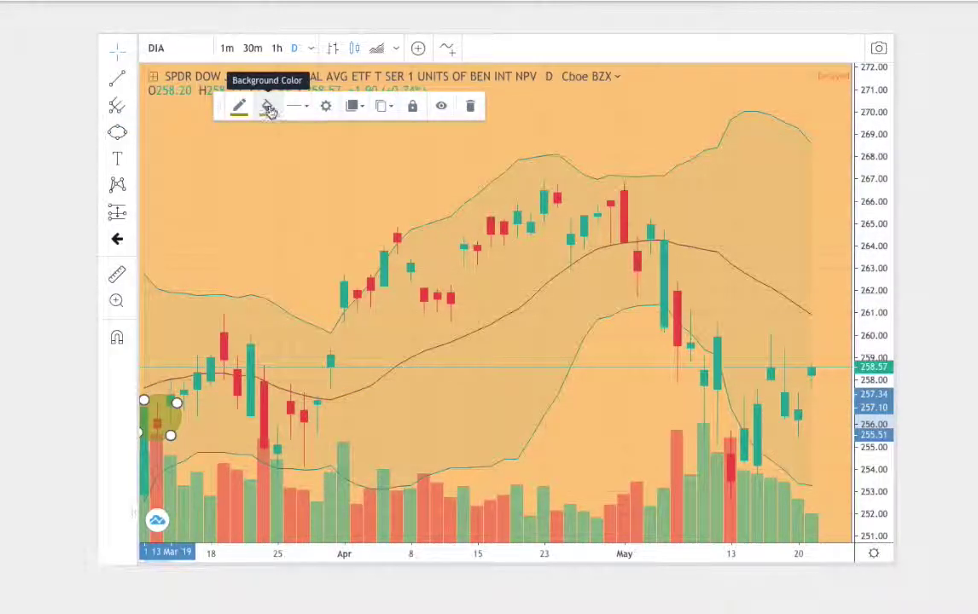
- Draw an ellipse over the 19–27 March candles and fill it red
click(129, 137)
click(158, 187)
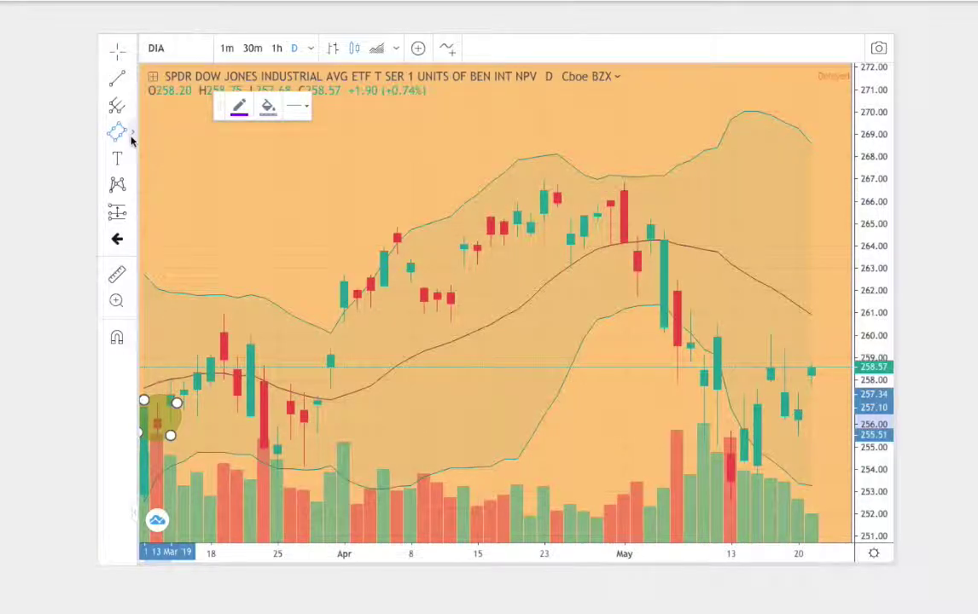
click(132, 138)
click(154, 221)
click(223, 387)
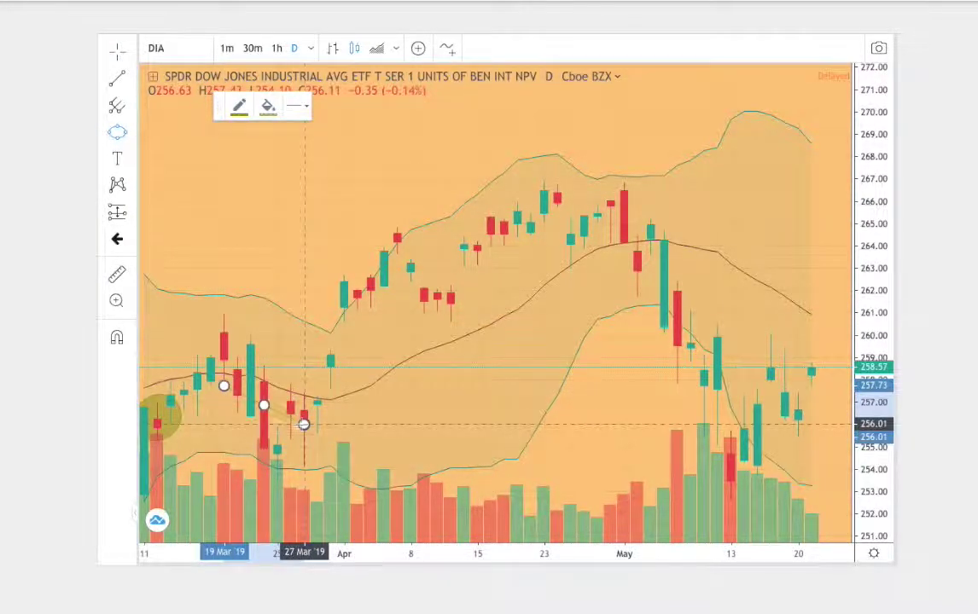
click(303, 424)
click(251, 430)
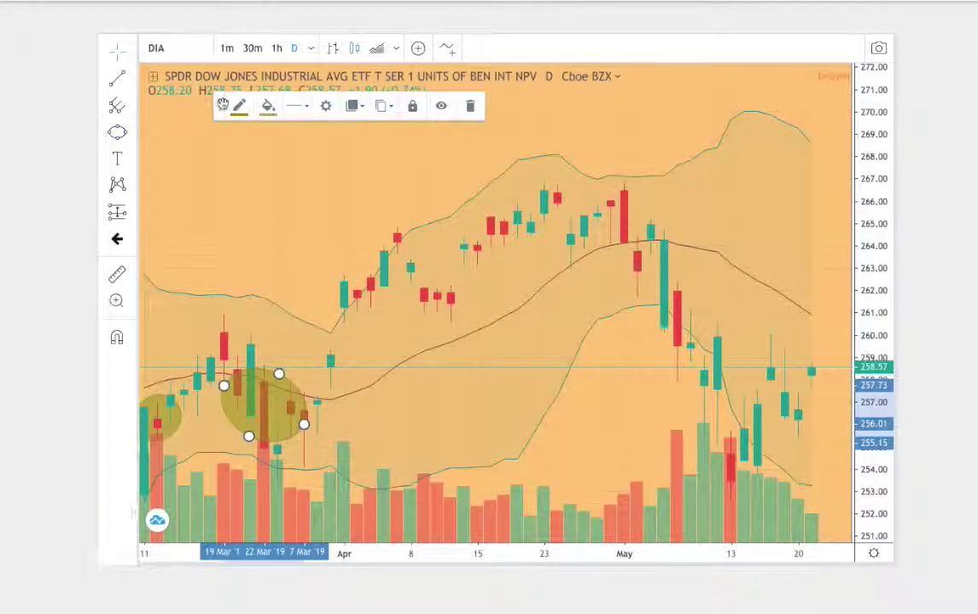
click(268, 108)
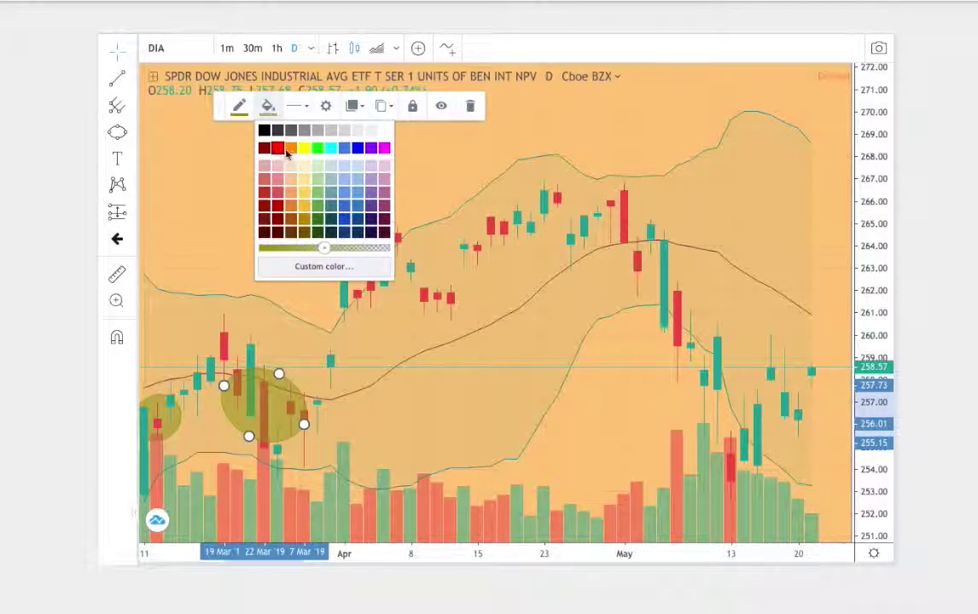
click(279, 148)
- Delete the small green ellipse and pick the Ellipse tool again
click(166, 405)
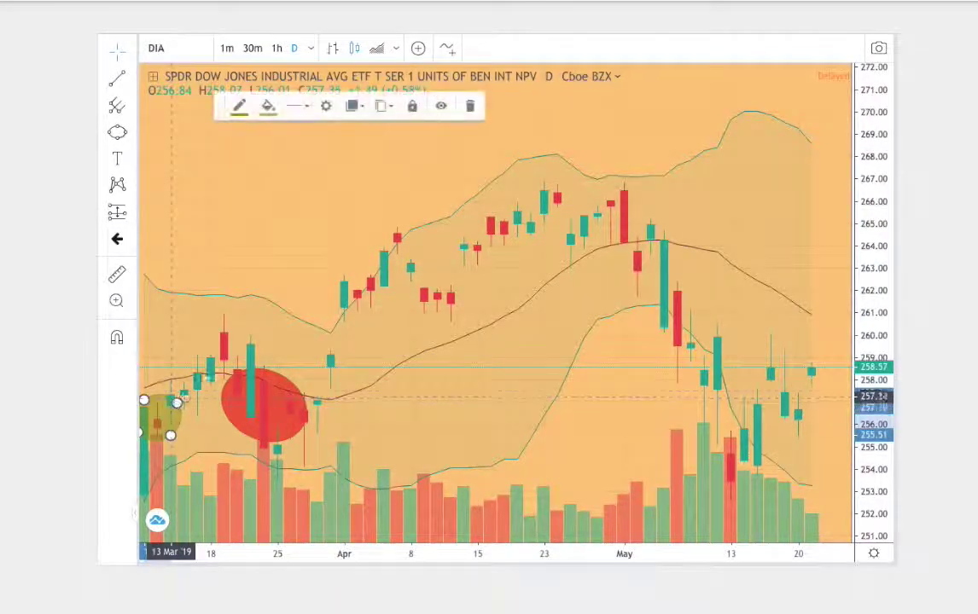
click(469, 106)
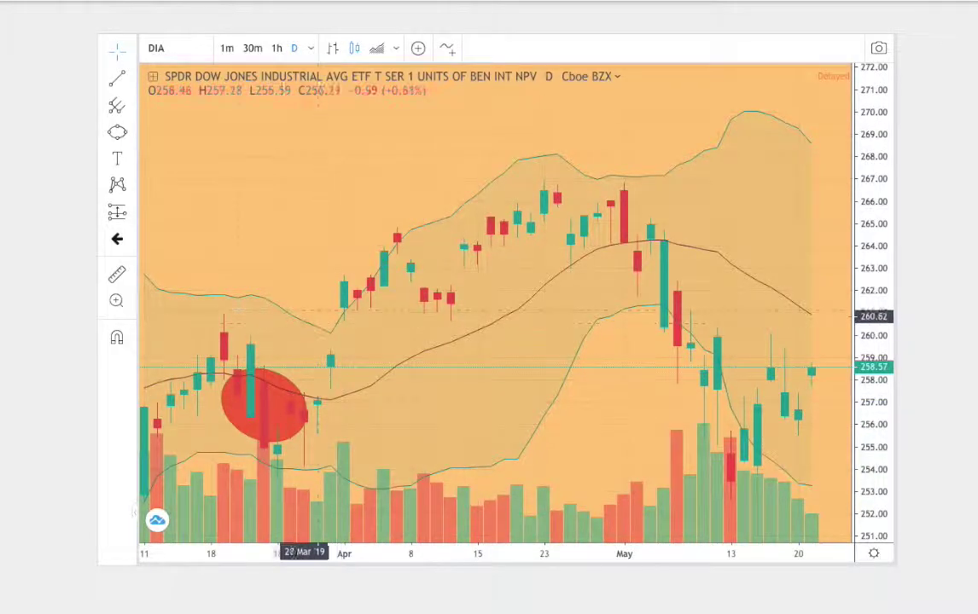
click(135, 134)
click(167, 220)
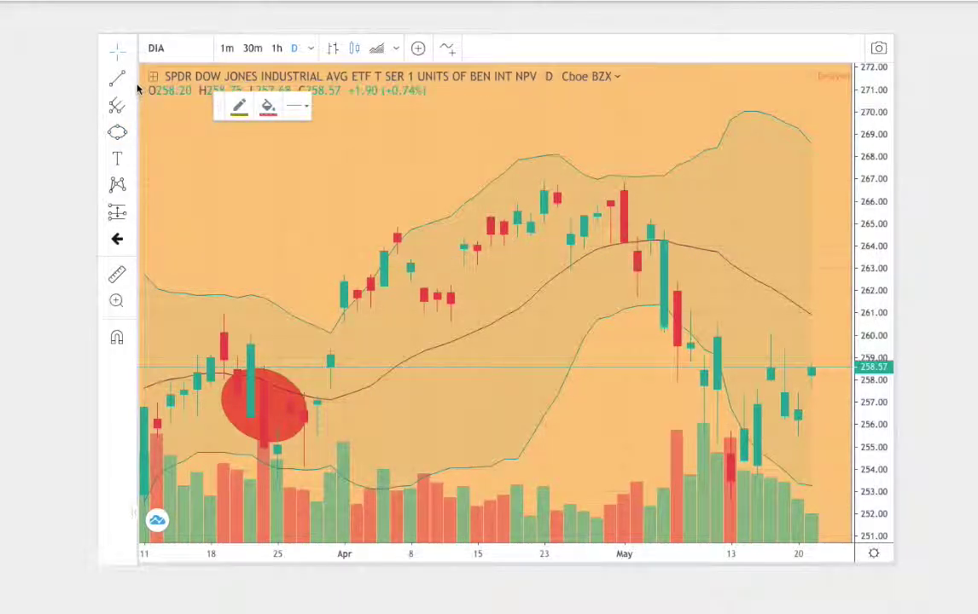
- Draw a parallel channel from 28 March to 1 May wide enough to enclose April's highs
click(131, 84)
click(155, 376)
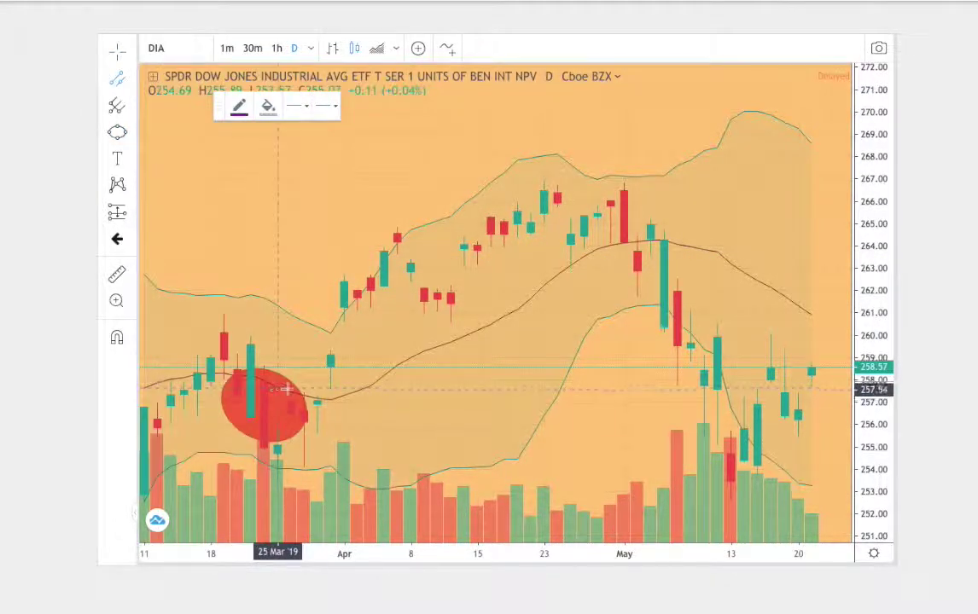
click(316, 393)
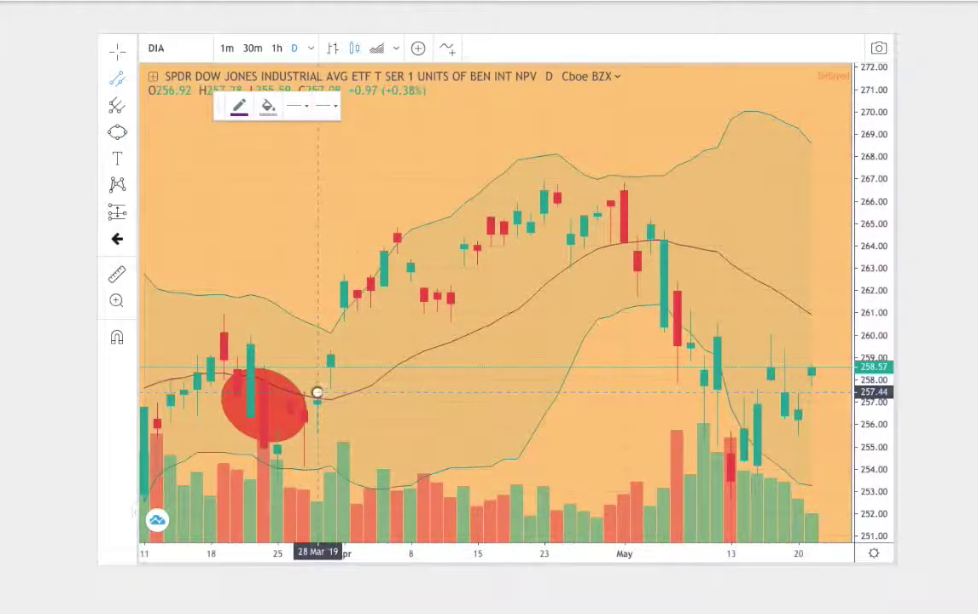
click(624, 237)
click(557, 171)
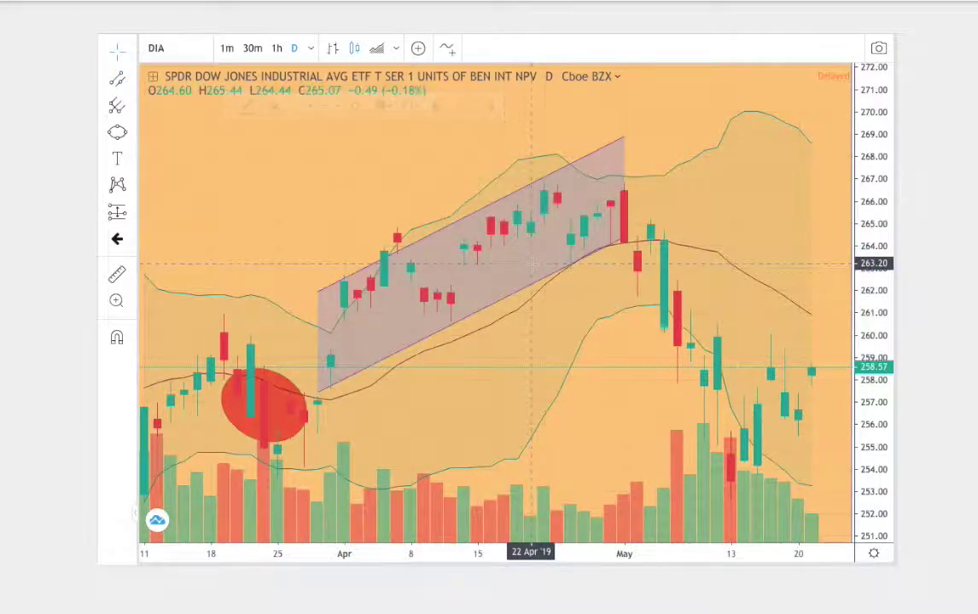
- Draw a red ellipse around the mid-May 2019 dip candles
click(131, 133)
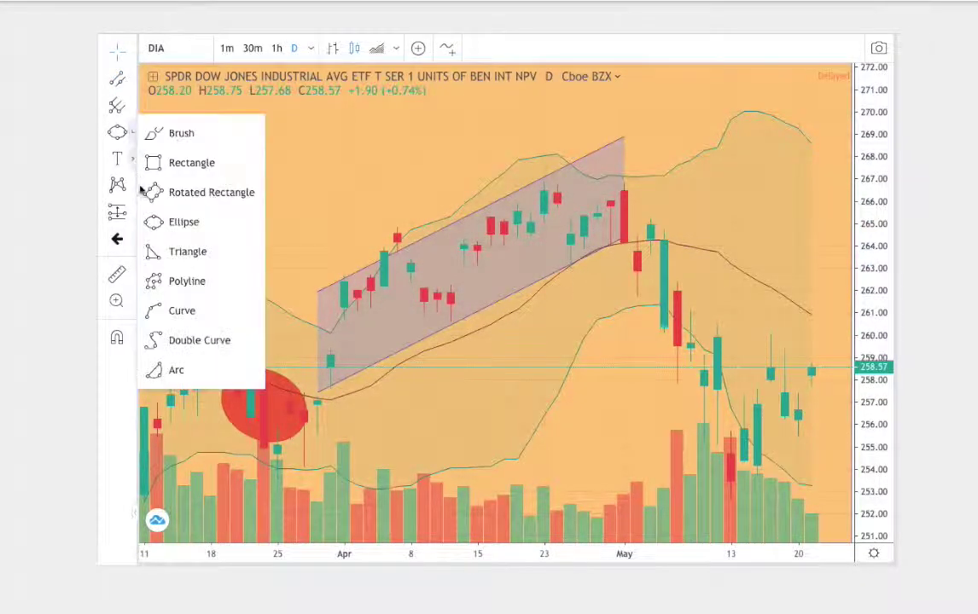
click(182, 222)
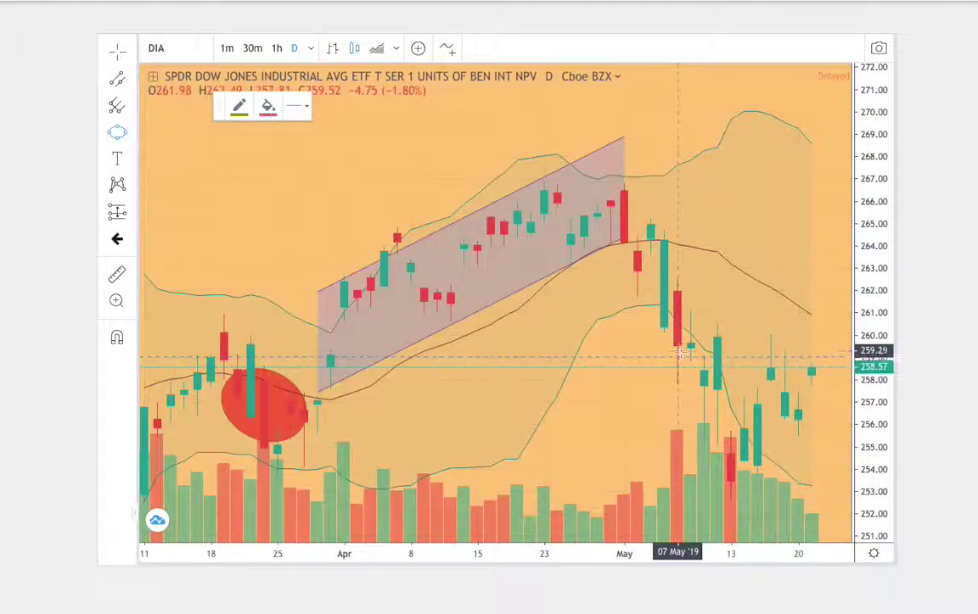
click(716, 437)
click(757, 451)
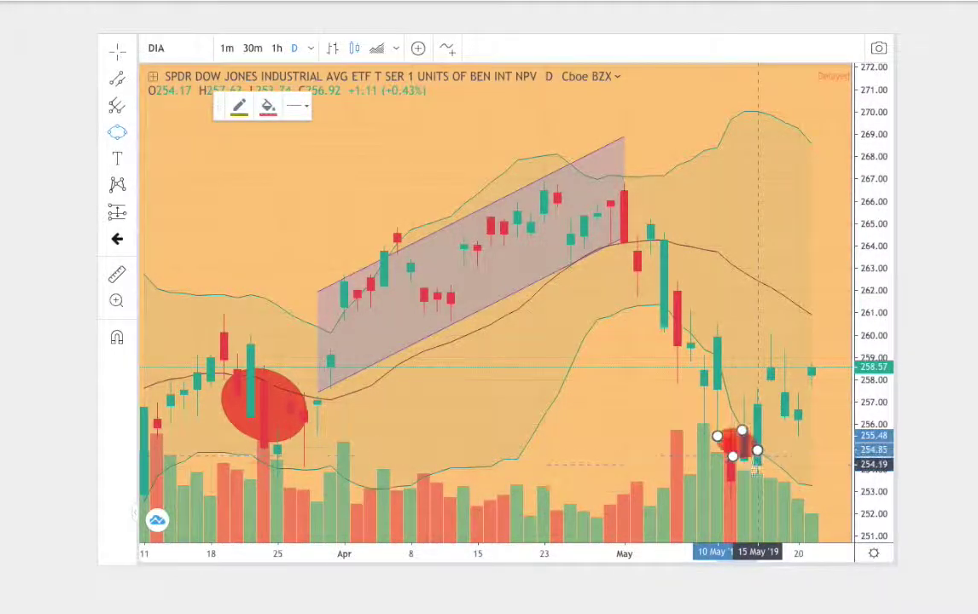
click(728, 467)
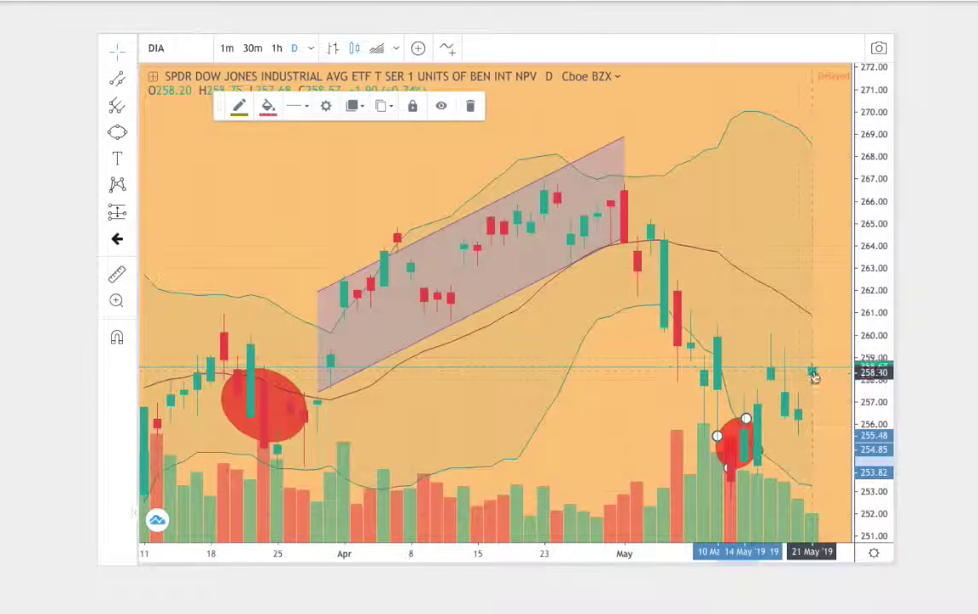
- Circle the latest candles with a purple-filled ellipse, then scroll to the June–August chart
click(121, 138)
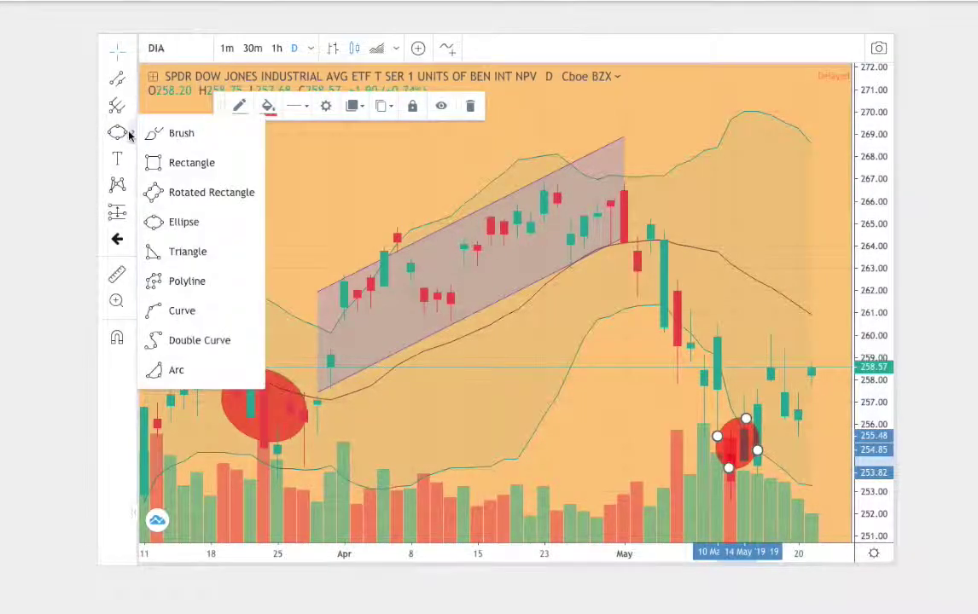
click(162, 220)
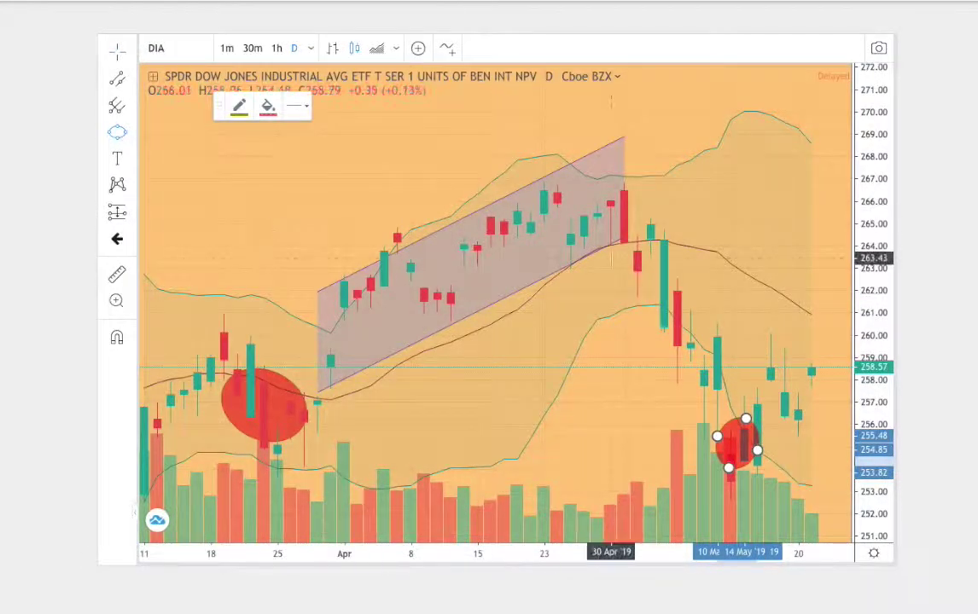
click(799, 334)
click(839, 358)
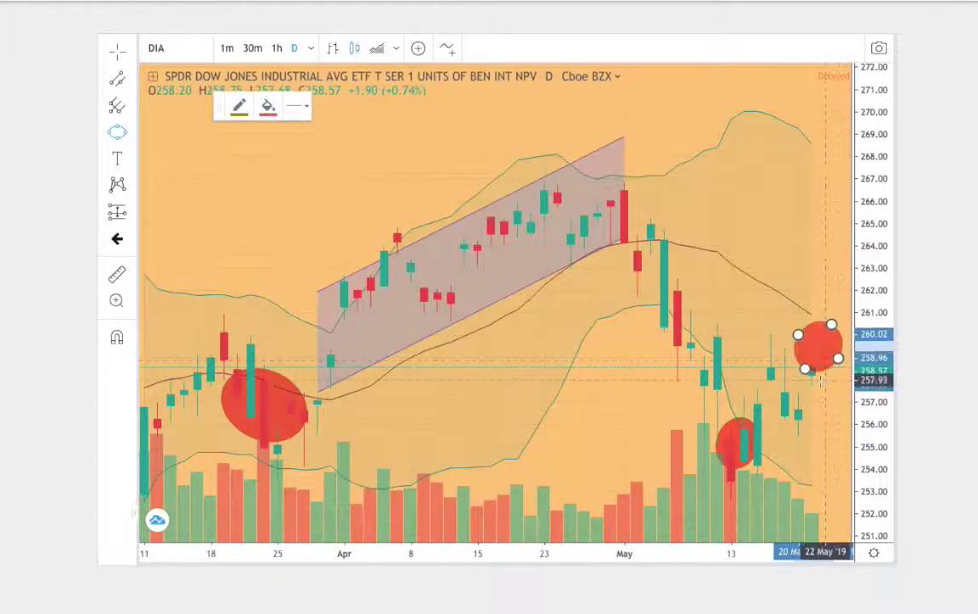
click(804, 370)
click(266, 108)
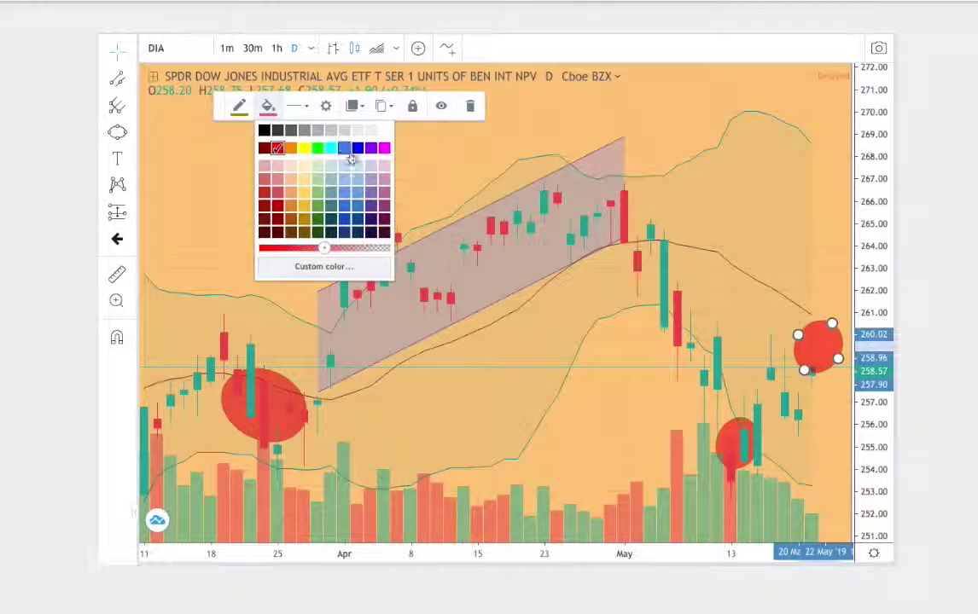
click(357, 151)
click(723, 293)
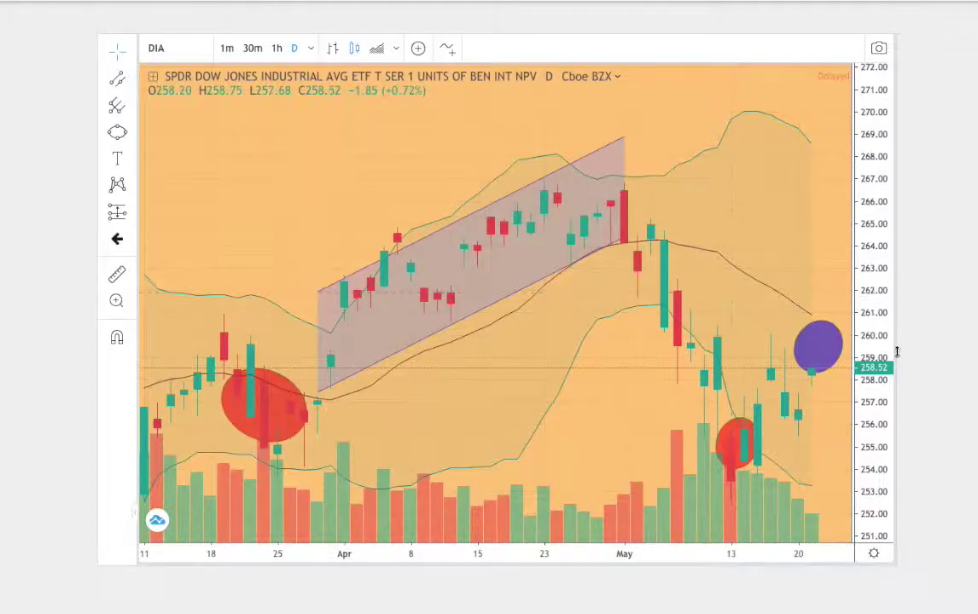
scroll(897, 352, down, 7)
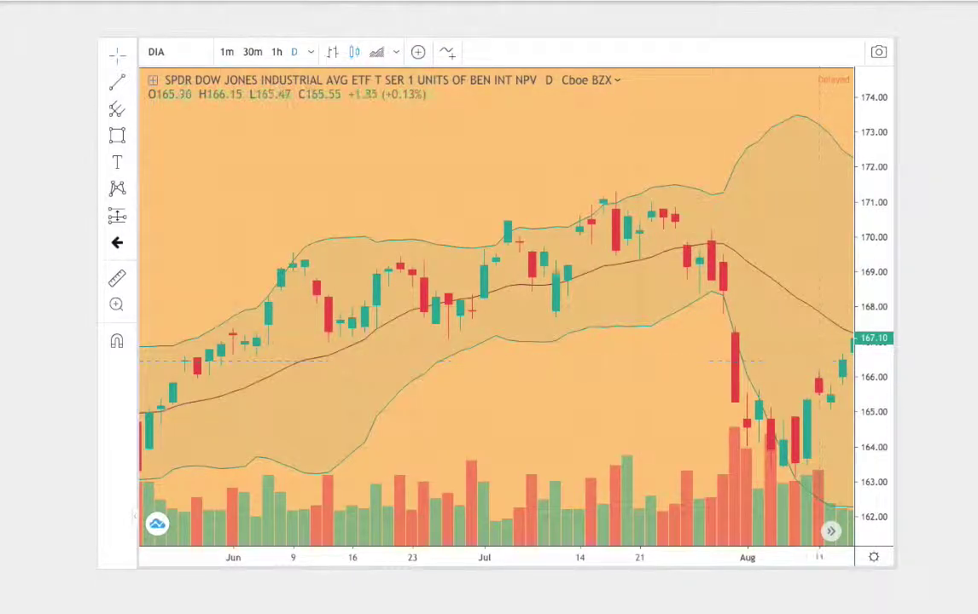
- Draw a red-filled ellipse around the late-May 2014 candles
click(132, 141)
click(158, 223)
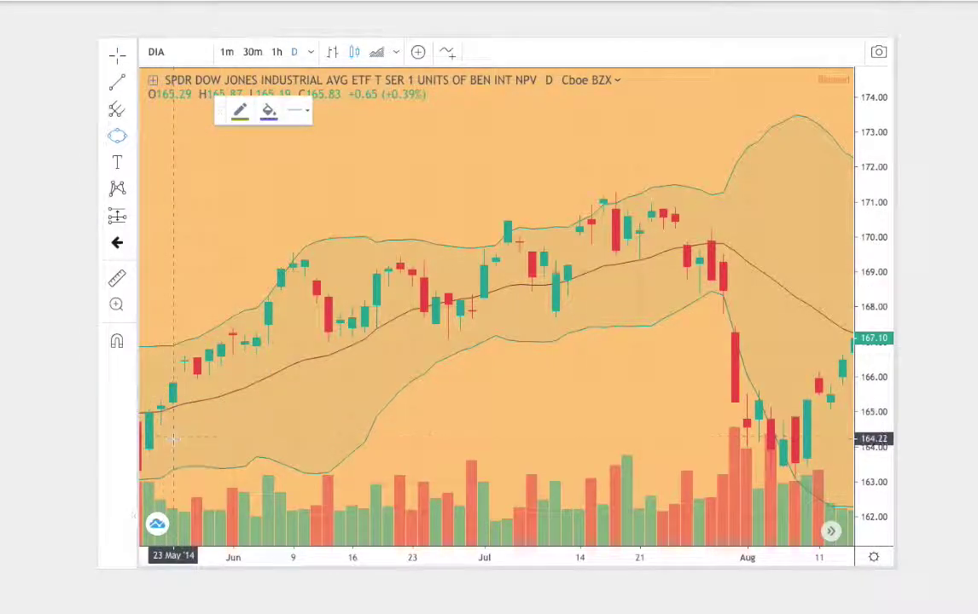
click(143, 436)
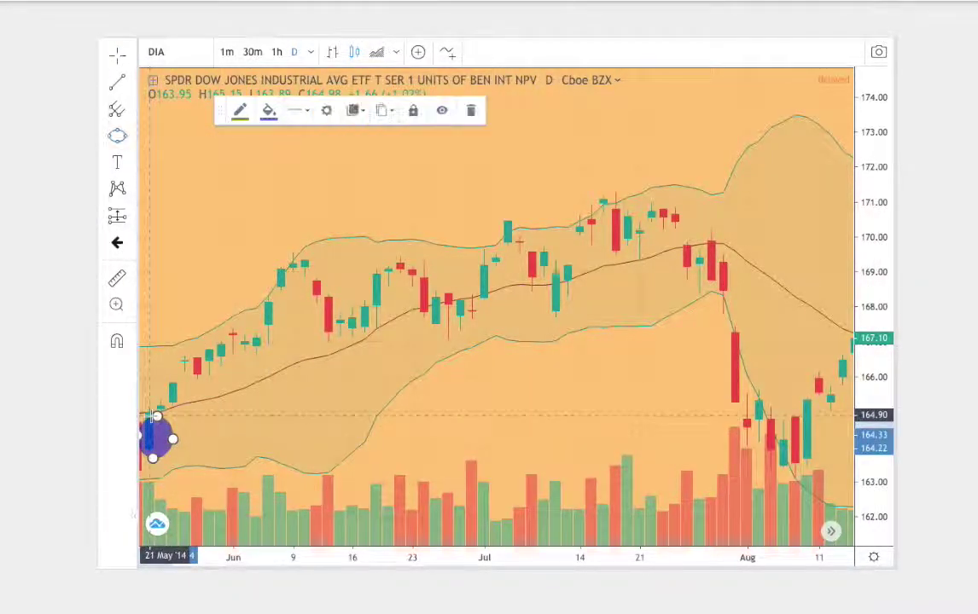
click(269, 112)
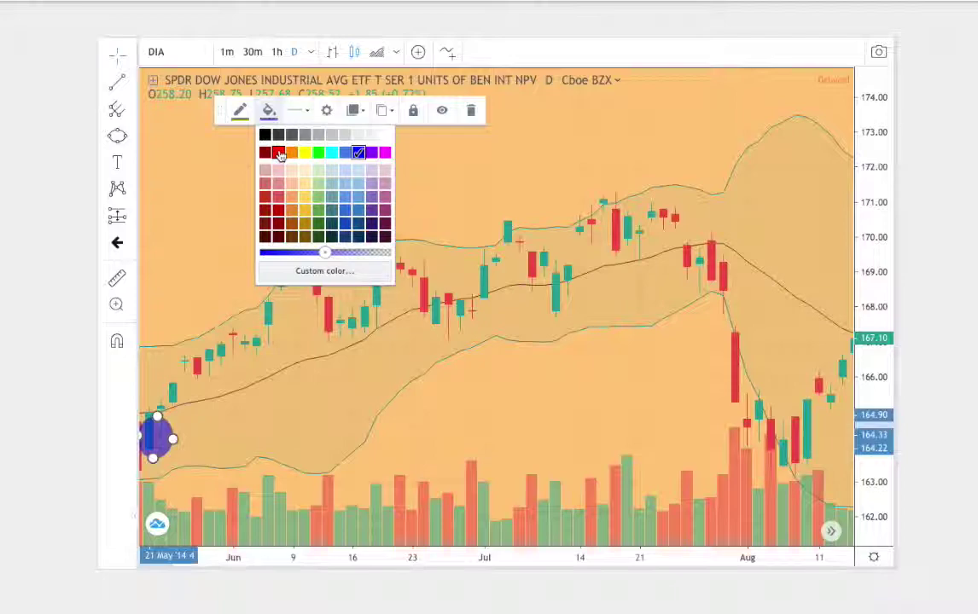
click(278, 153)
- Draw a parallel channel from the late-May low to mid-July covering the uptrend
click(128, 86)
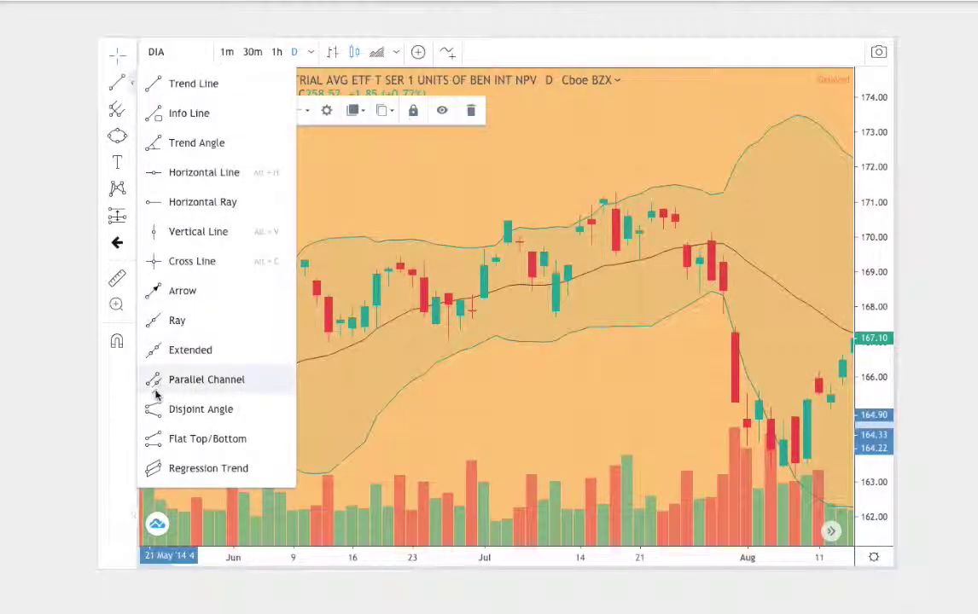
click(128, 368)
click(161, 402)
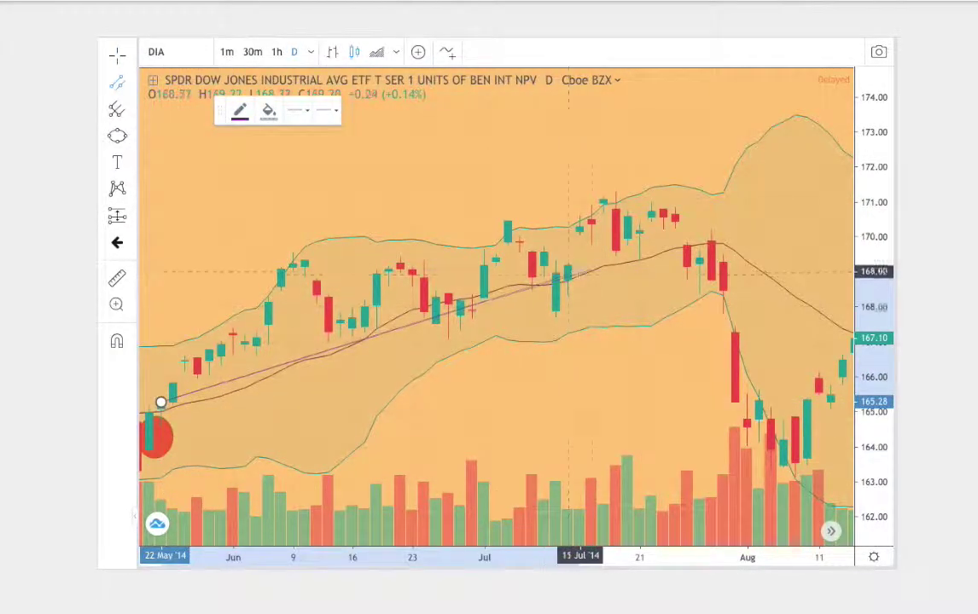
click(651, 251)
click(597, 202)
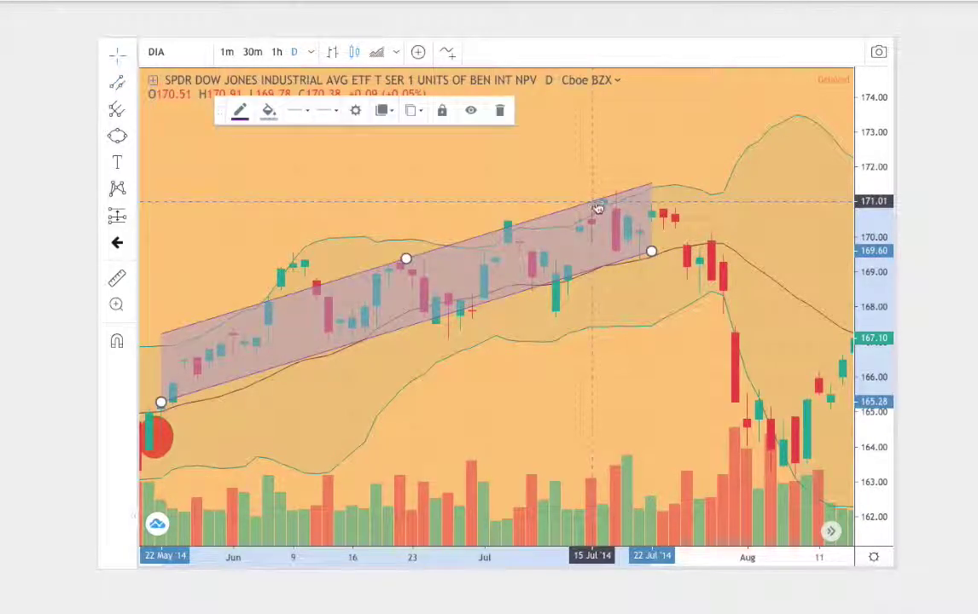
- Draw a red ellipse around the early-August 2014 dip
click(132, 131)
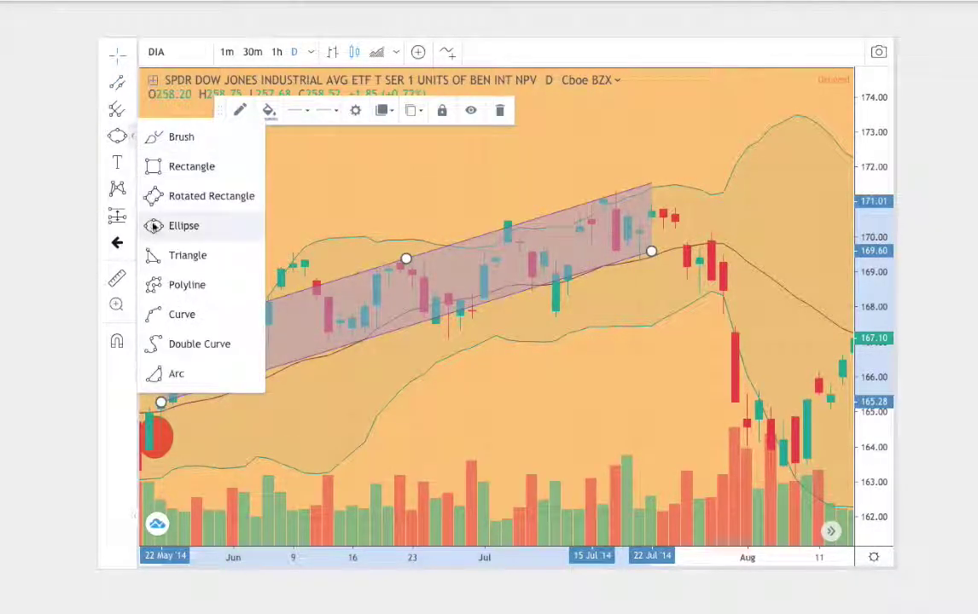
click(149, 221)
click(735, 414)
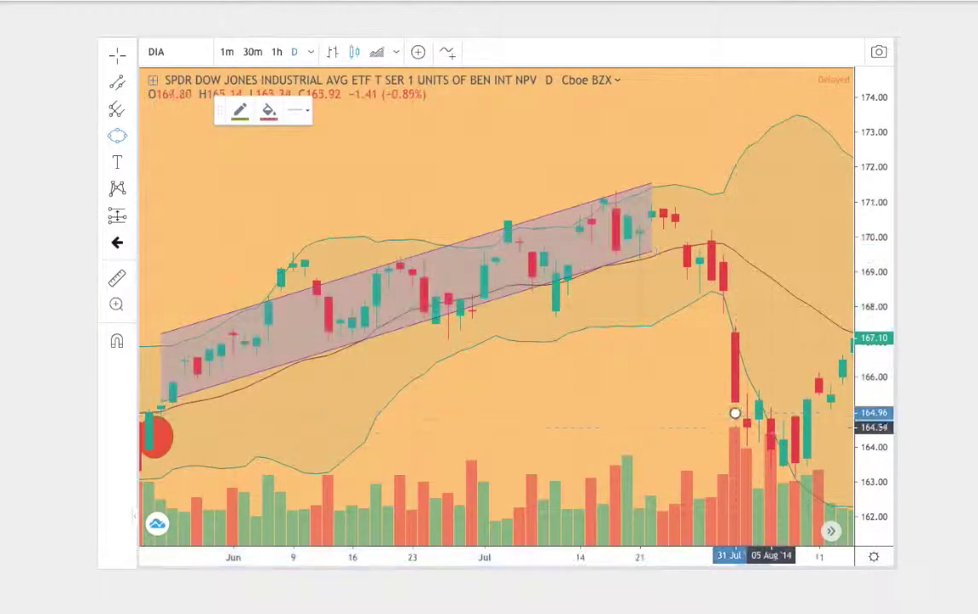
click(784, 440)
click(760, 460)
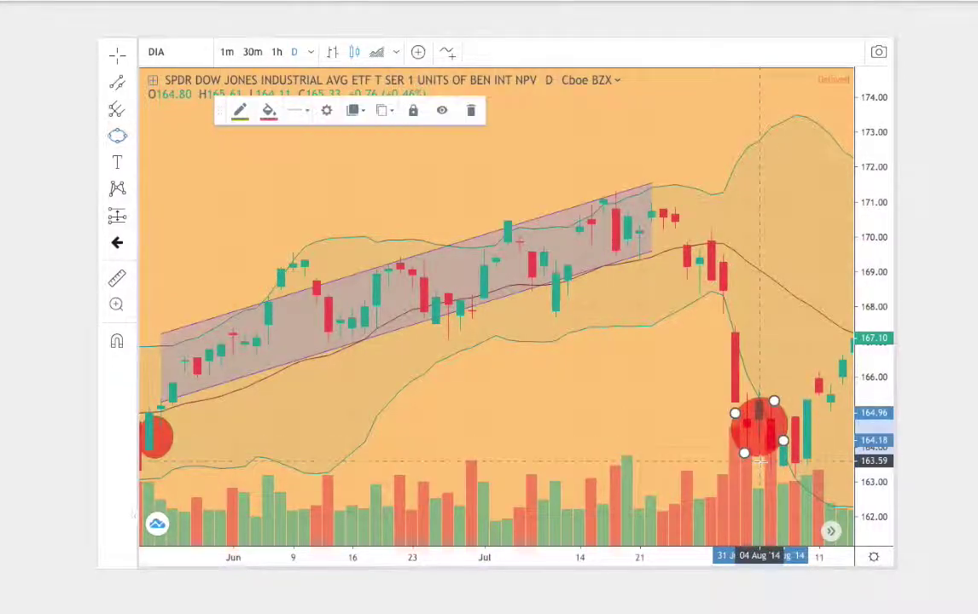
- Circle the last candles with a small purple-filled ellipse
click(133, 135)
click(154, 223)
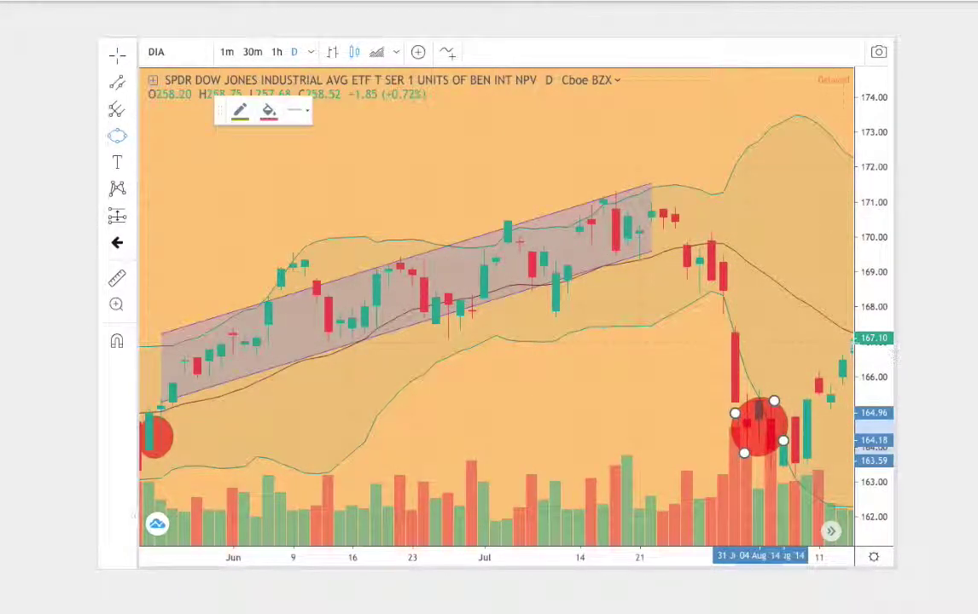
click(831, 340)
click(842, 367)
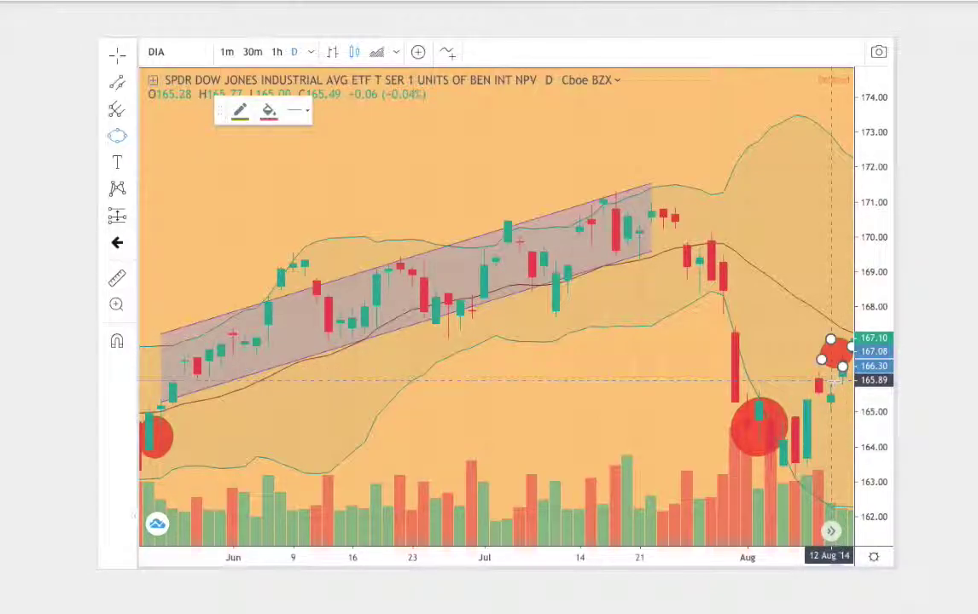
click(269, 112)
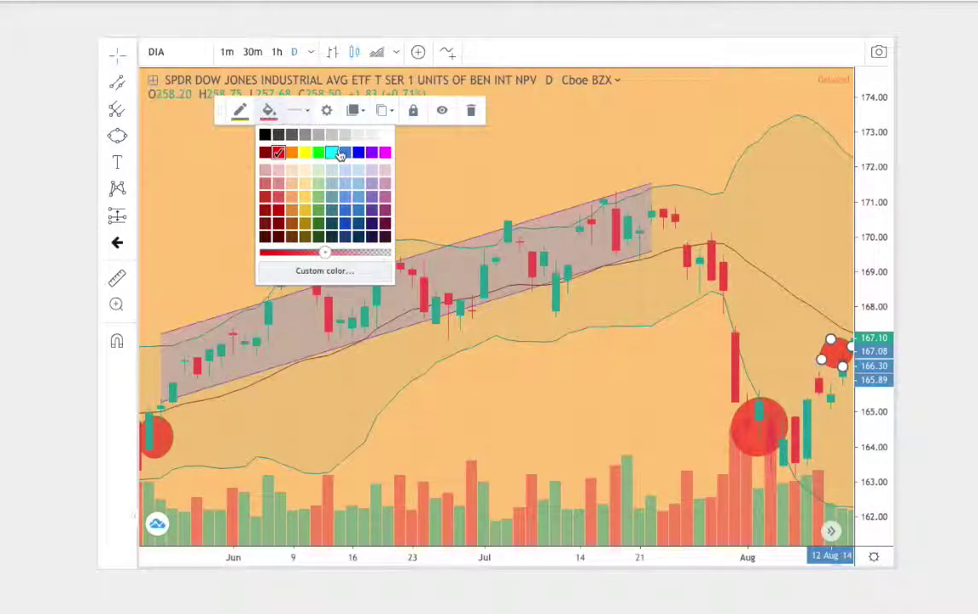
click(357, 153)
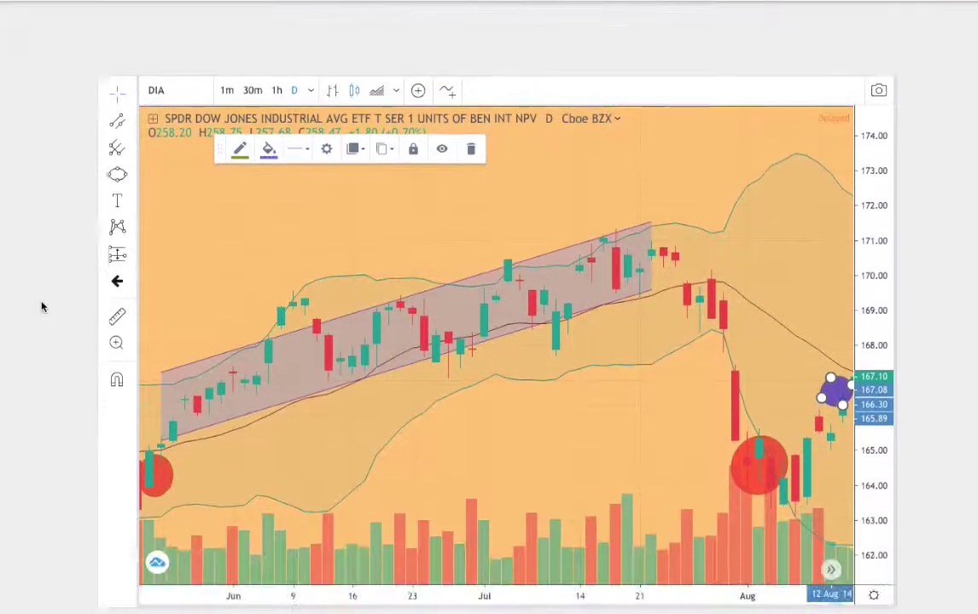
- Step the bar chart timeline through points 1–7, then hide the May 20 2014,Aug 14 2014 line series
scroll(43, 307, down, 1)
scroll(47, 284, down, 1)
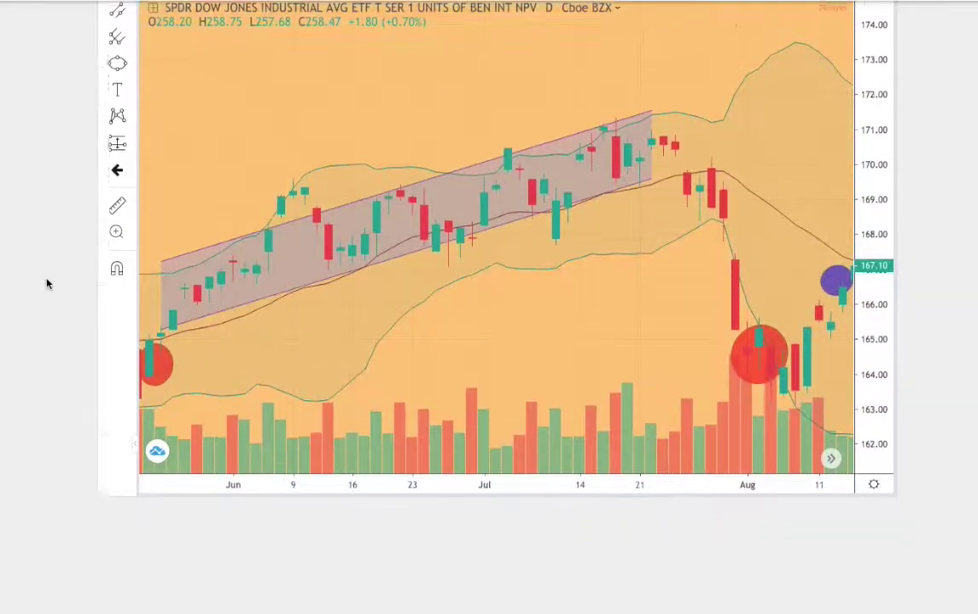
scroll(47, 284, down, 6)
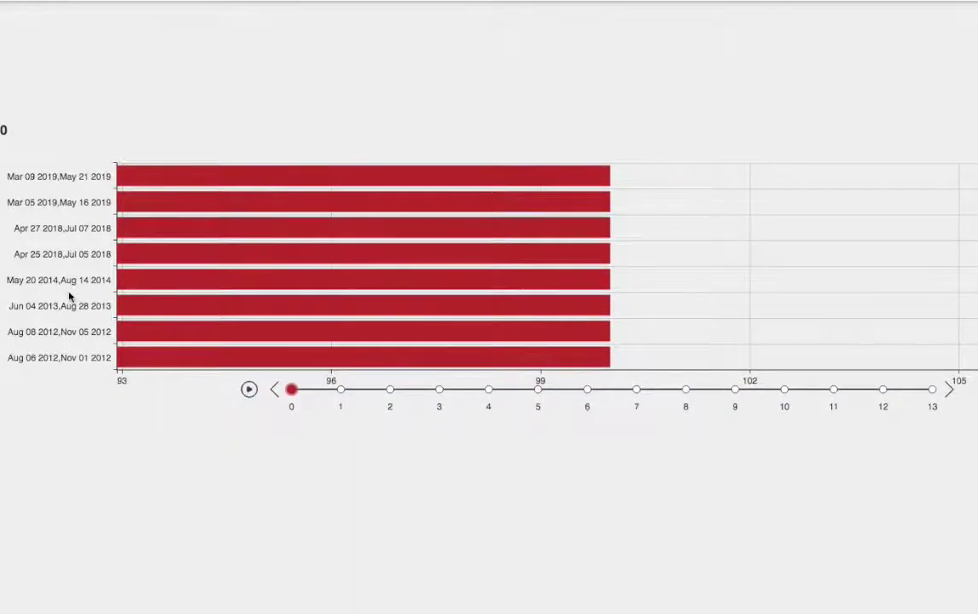
click(341, 392)
click(392, 392)
click(440, 391)
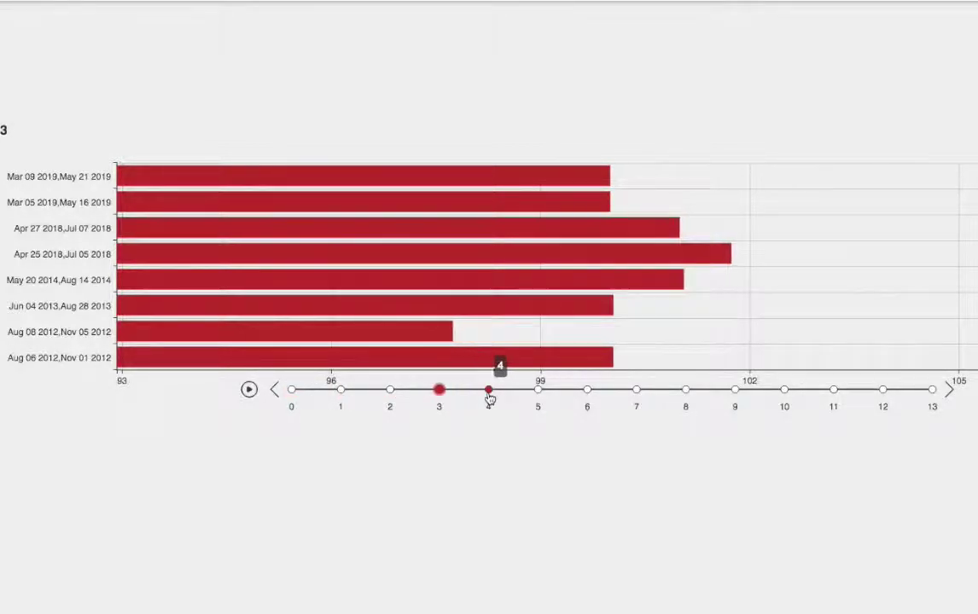
click(489, 392)
click(539, 391)
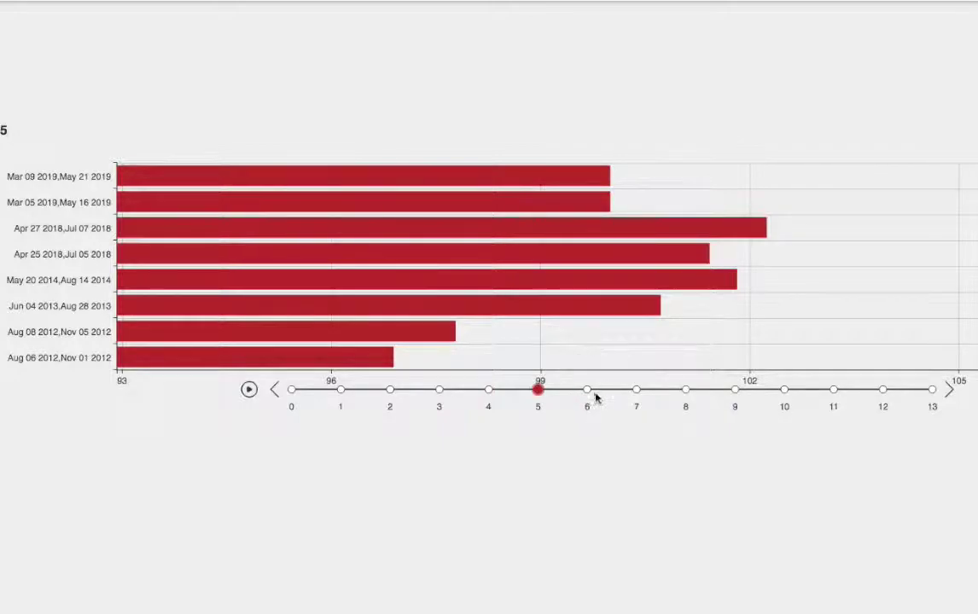
click(587, 390)
click(636, 390)
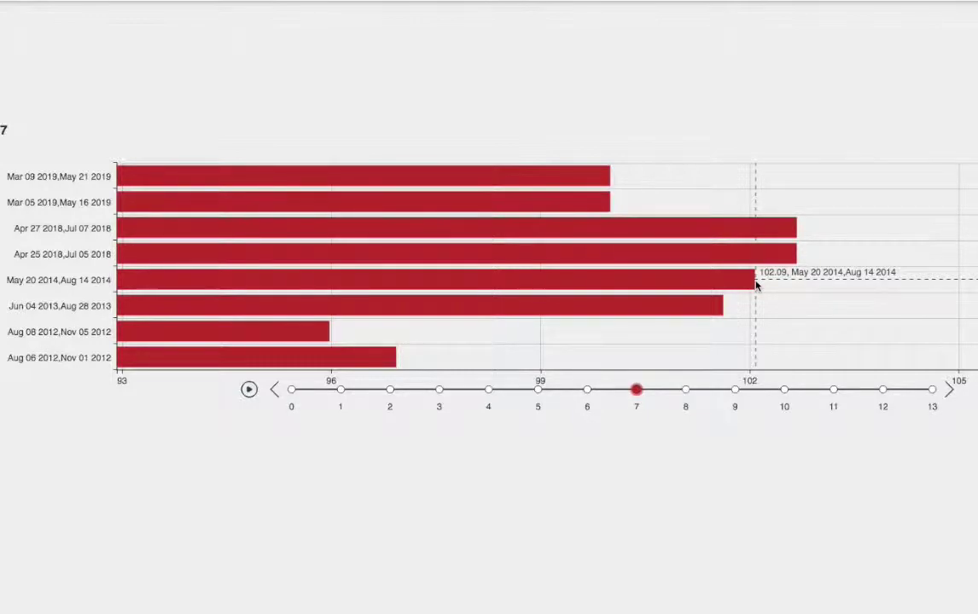
scroll(342, 495, down, 5)
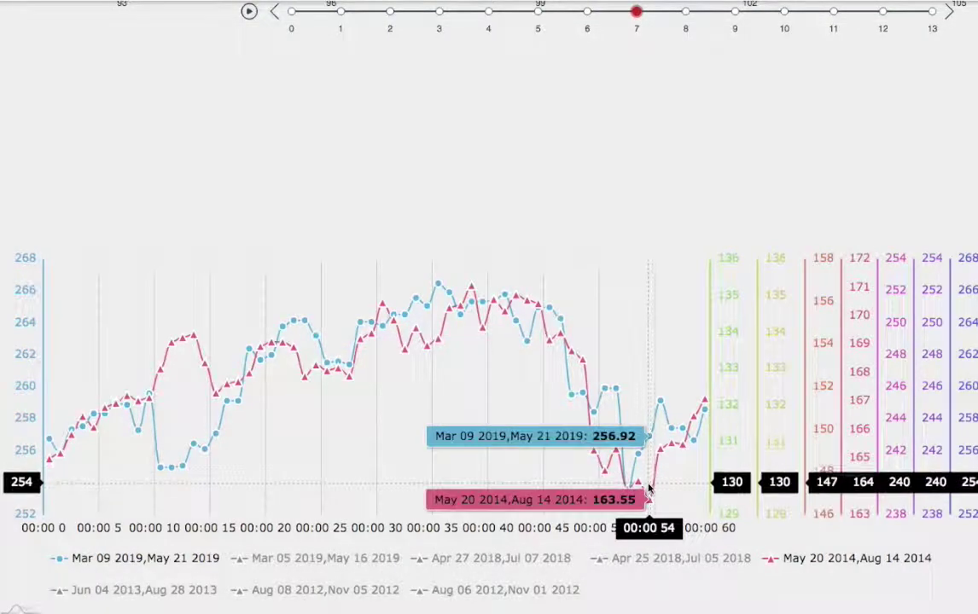
click(831, 567)
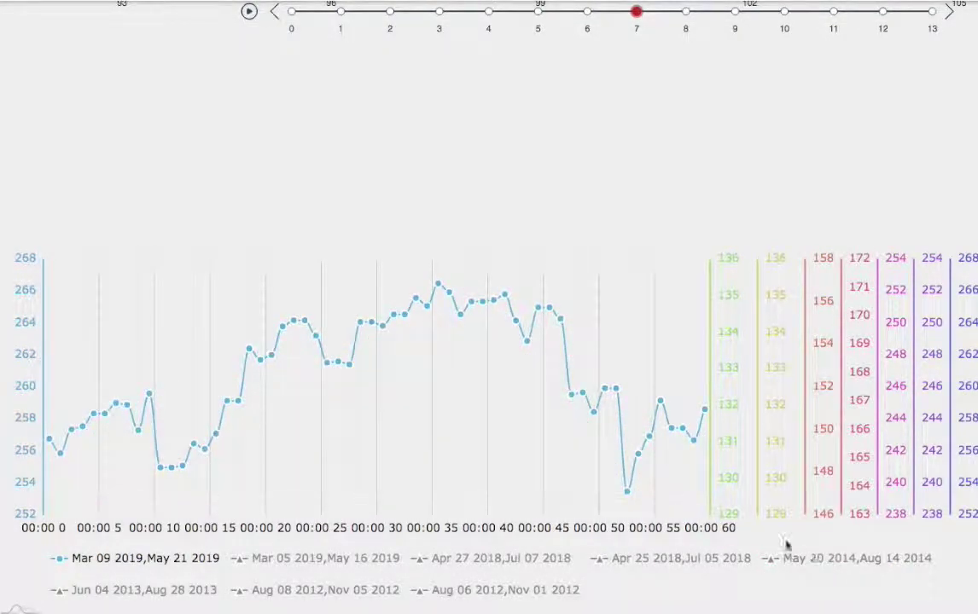